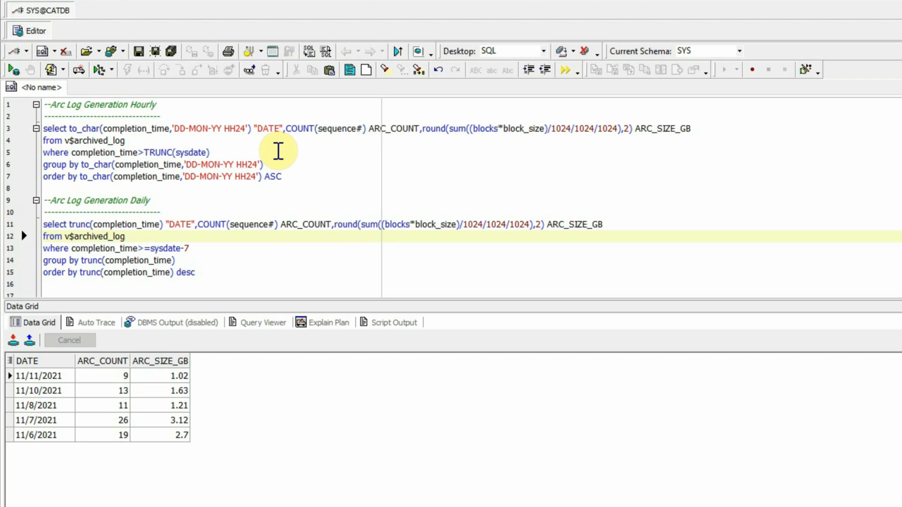
Step: Run the hourly archive log generation query and the daily archive log generation query
left_click(278, 151)
key("F9")
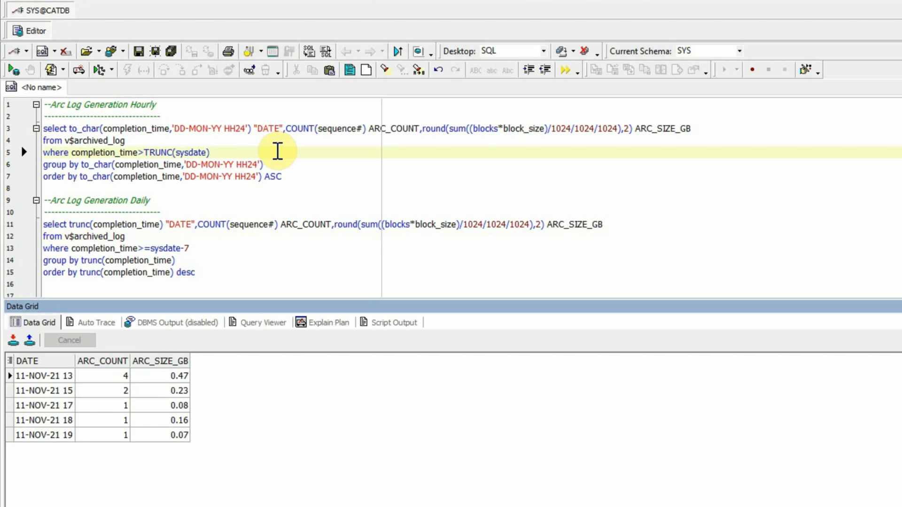
key("Down")
key("Down")
key("Down")
key("Down")
key("Down")
key("Down")
key("F9")
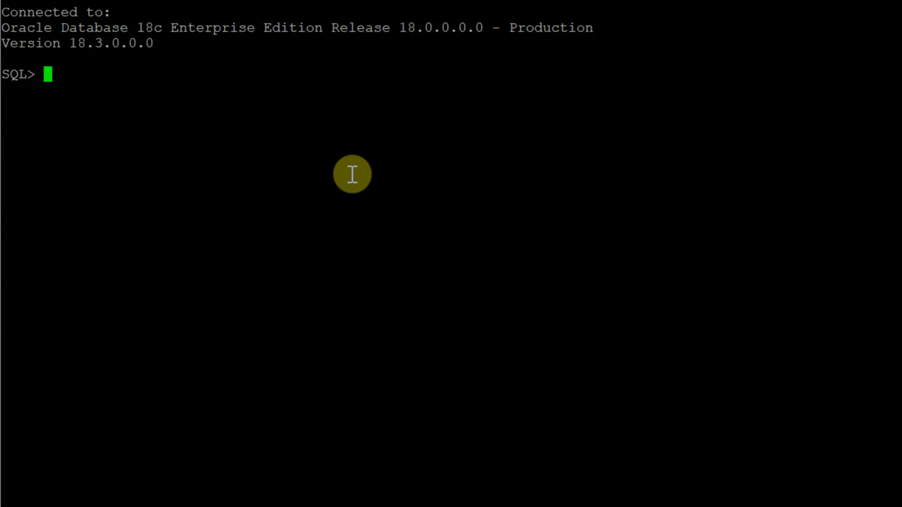
Step: In the SQL*Plus terminal, run archive log list and show parameter recovery
type("archive ")
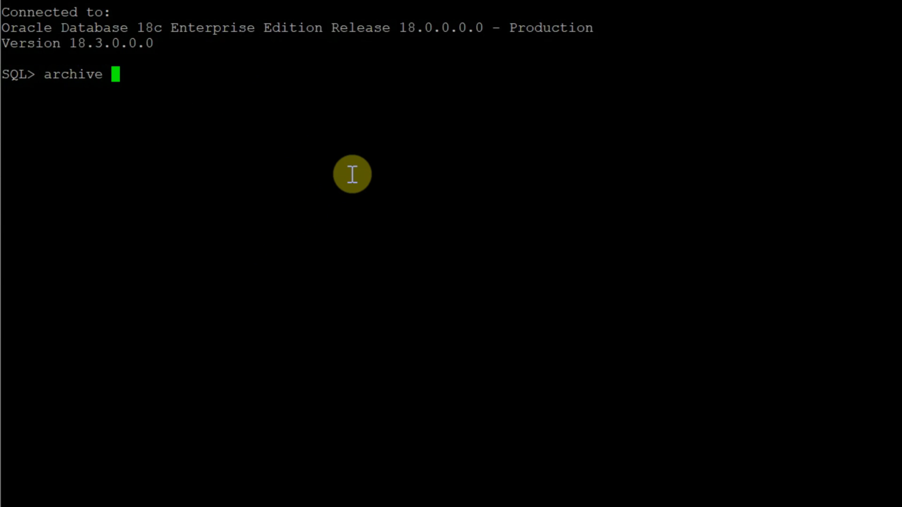
type("log list")
key("Return")
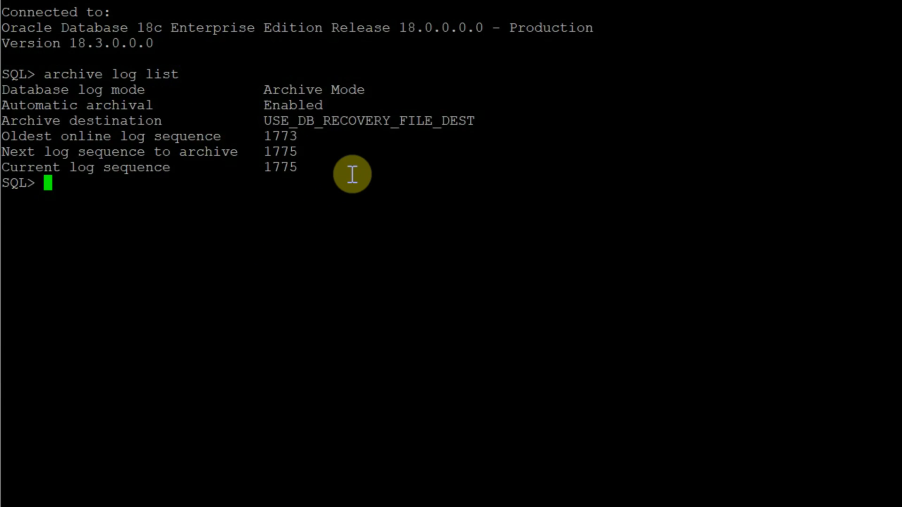
type("show parameter recovery")
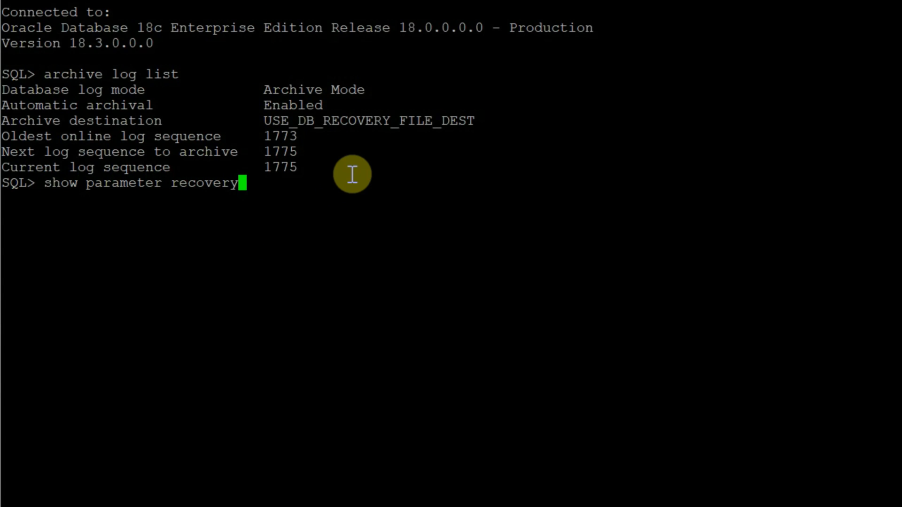
key("Return")
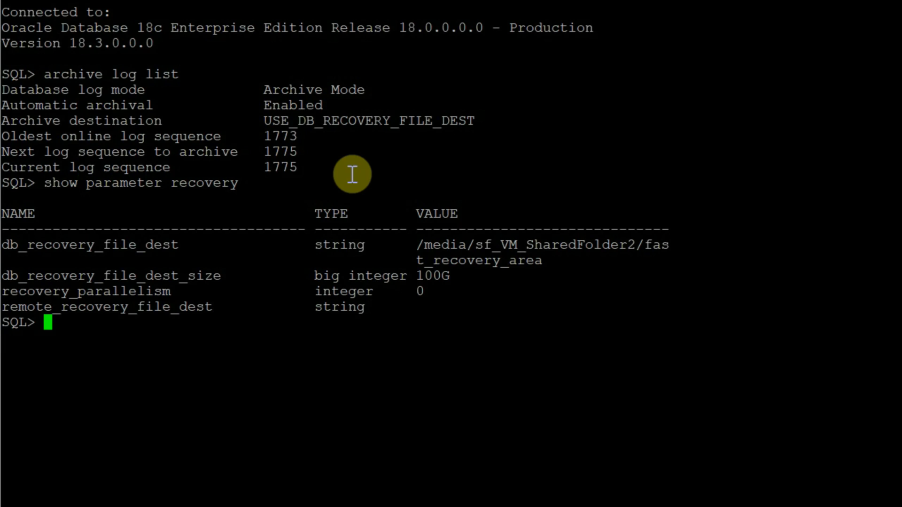
Step: Show the log_archive_dest_1 parameter and review the empty destinations, the archive destination and db_recovery_file_dest_size
type("show parameter log")
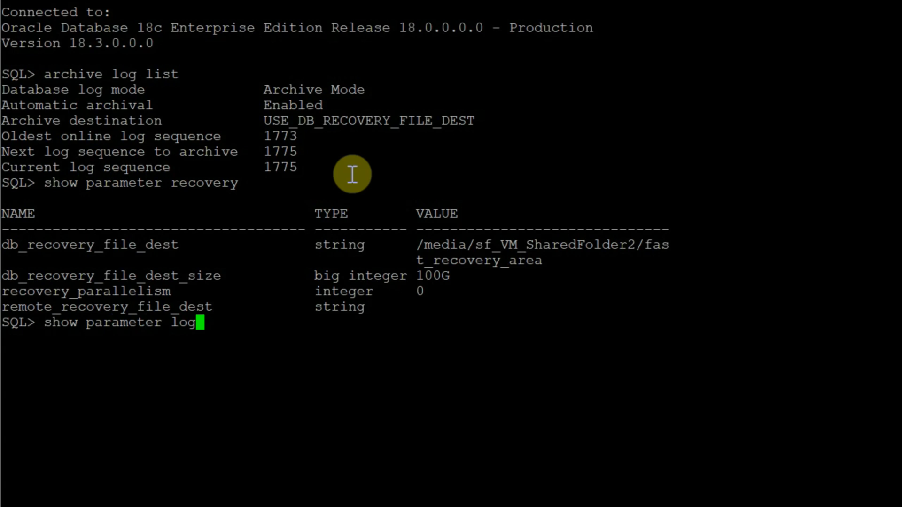
type("_archive")
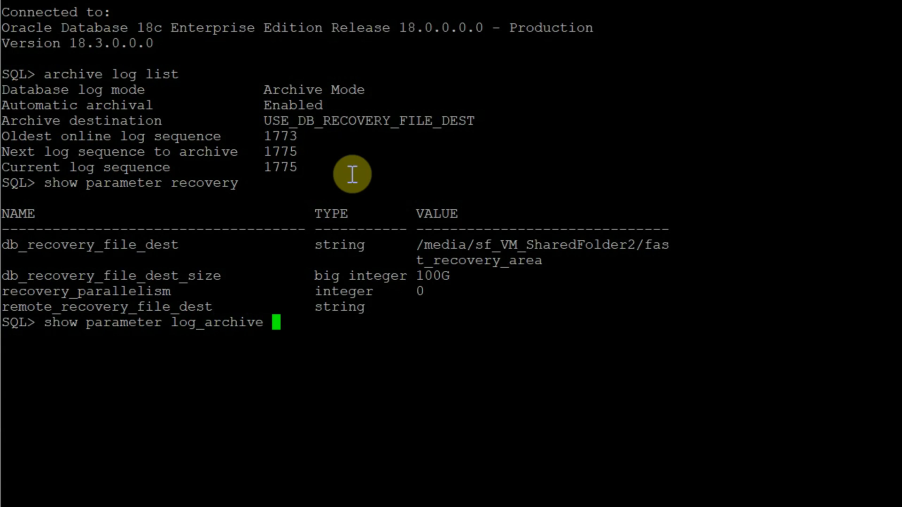
key("BackSpace")
type("_dest_1")
key("Return")
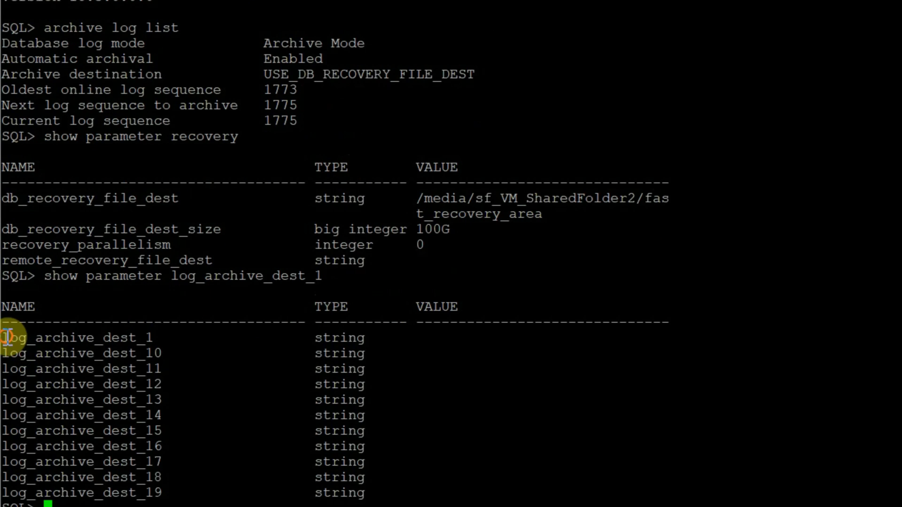
left_click_drag(6, 338, 428, 492)
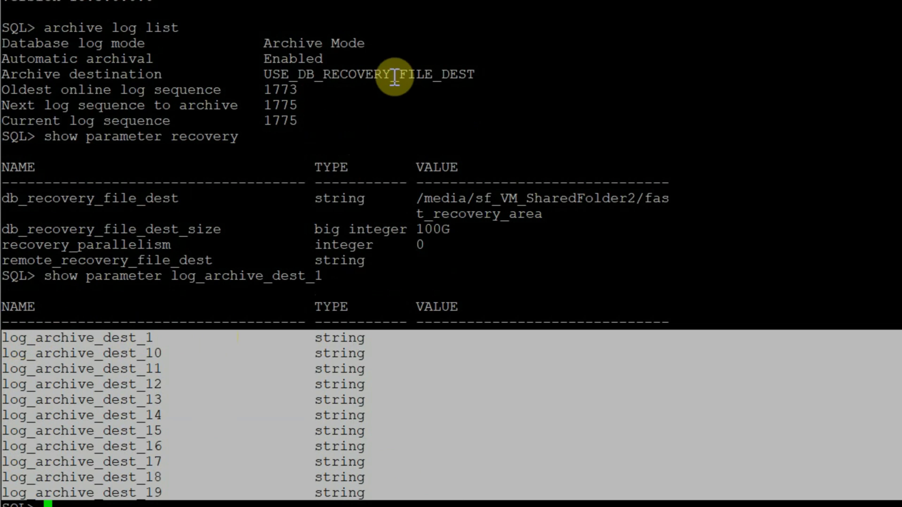
left_click_drag(489, 74, 246, 71)
left_click(246, 71)
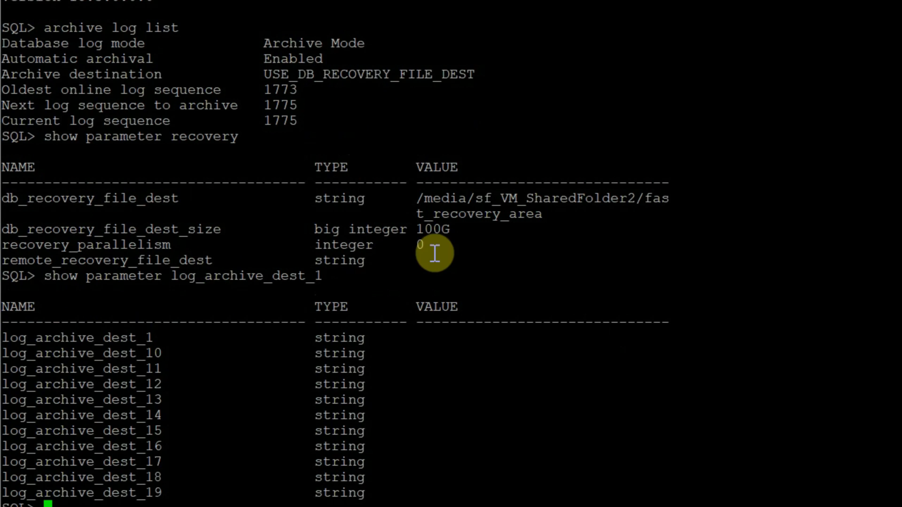
left_click_drag(464, 229, 2, 229)
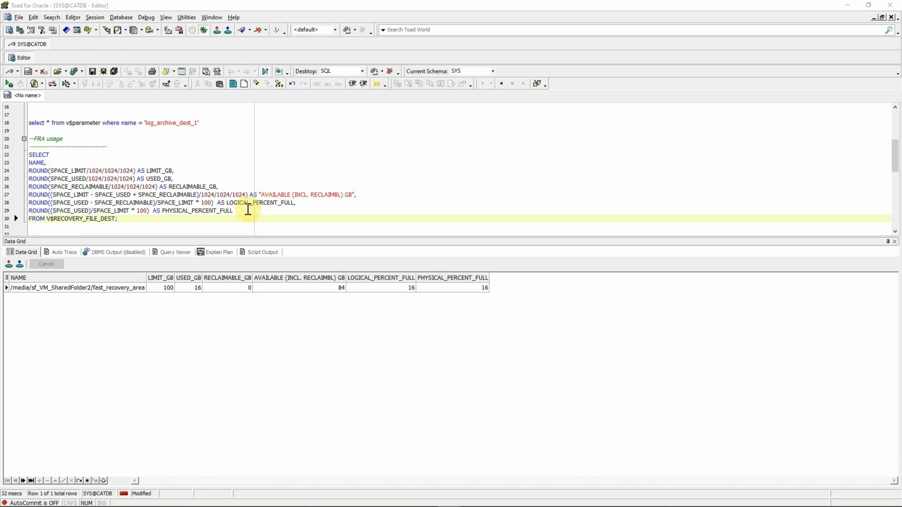
left_click(255, 205)
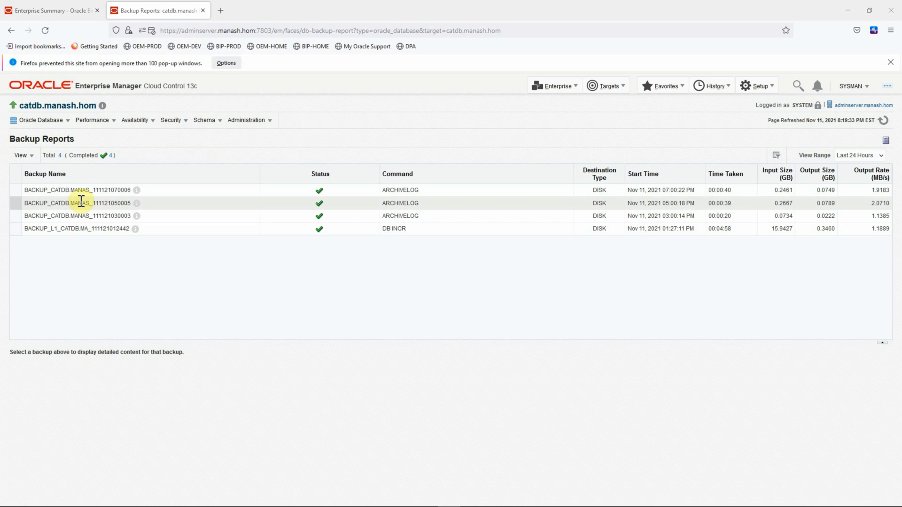
left_click(240, 367)
left_click(240, 367)
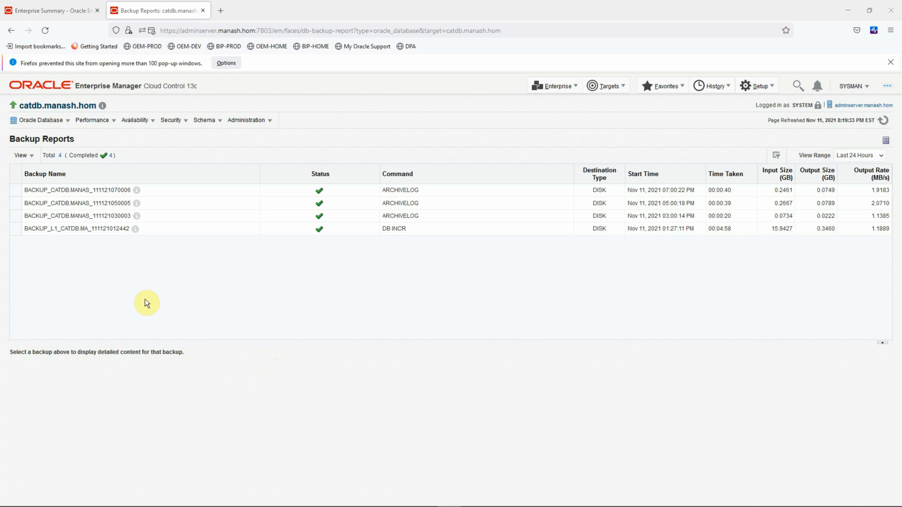
Step: Open the metric and collection settings of the catdb database and examine the Archive Area and Recovery Area thresholds
left_click(41, 121)
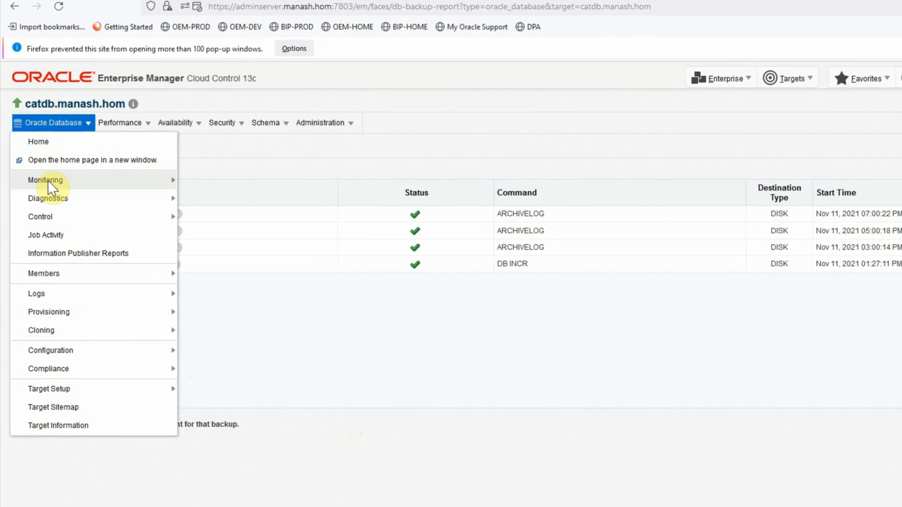
mouse_move(41, 166)
left_click(241, 215)
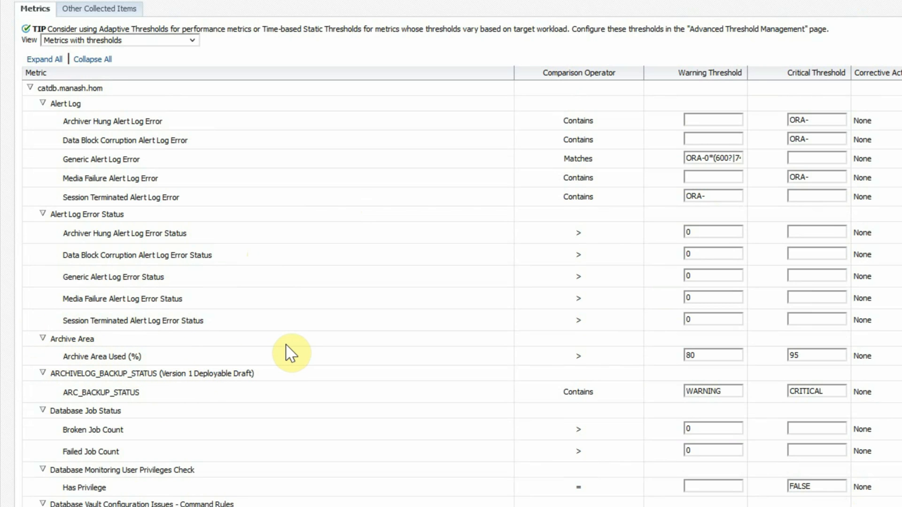
scroll(291, 353, "down", 15)
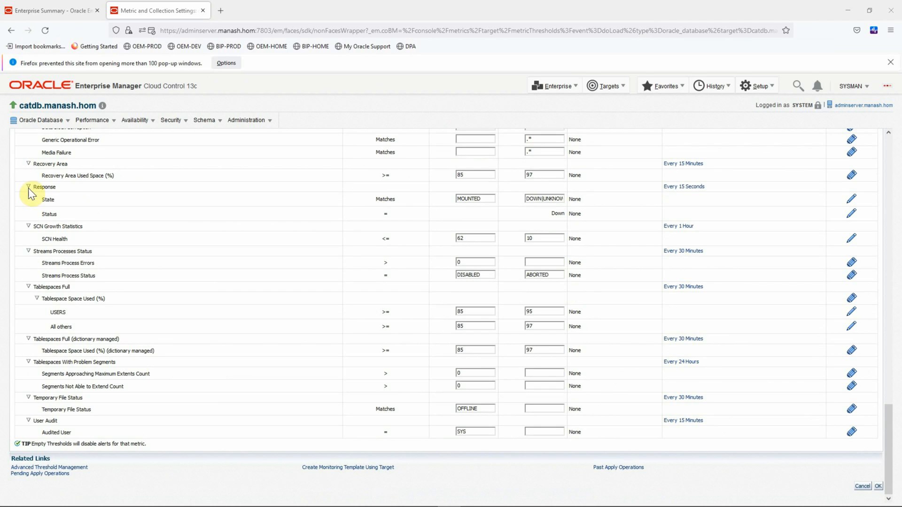
scroll(302, 285, "up", 2)
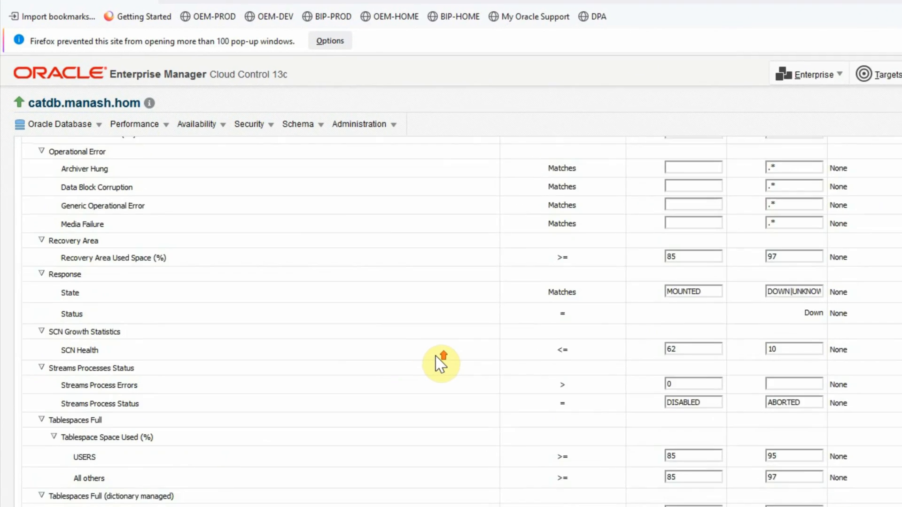
scroll(441, 364, "up", 3)
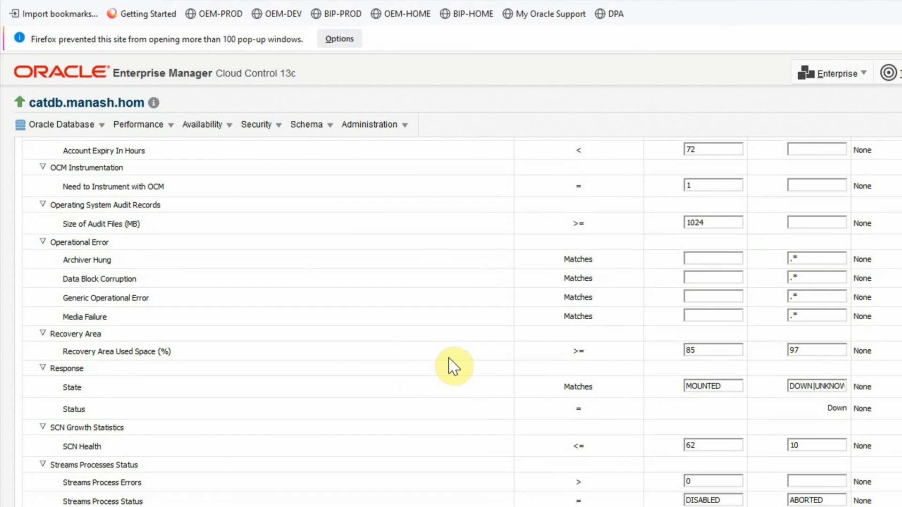
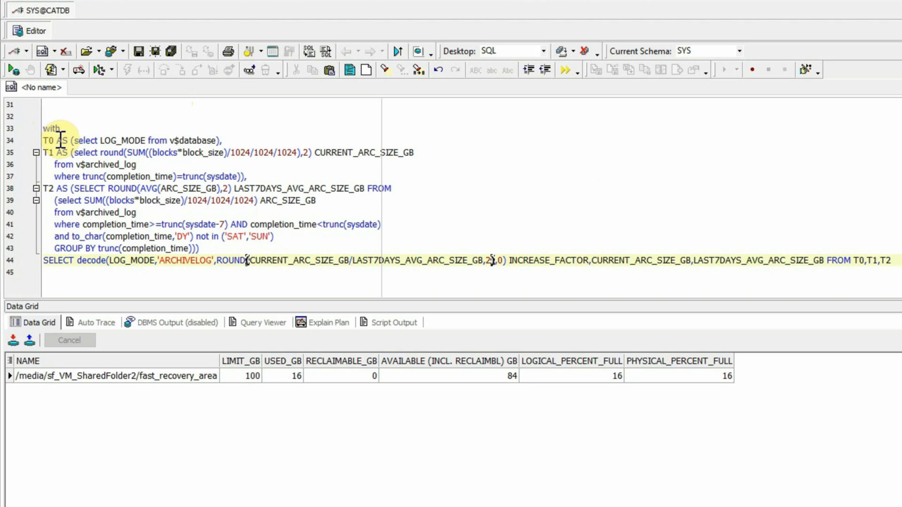
Step: Examine the T0, T1 and T2 subqueries, including the weekend exclusion, and the final SELECT that calculates INCREASE_FACTOR
left_click_drag(68, 141, 134, 177)
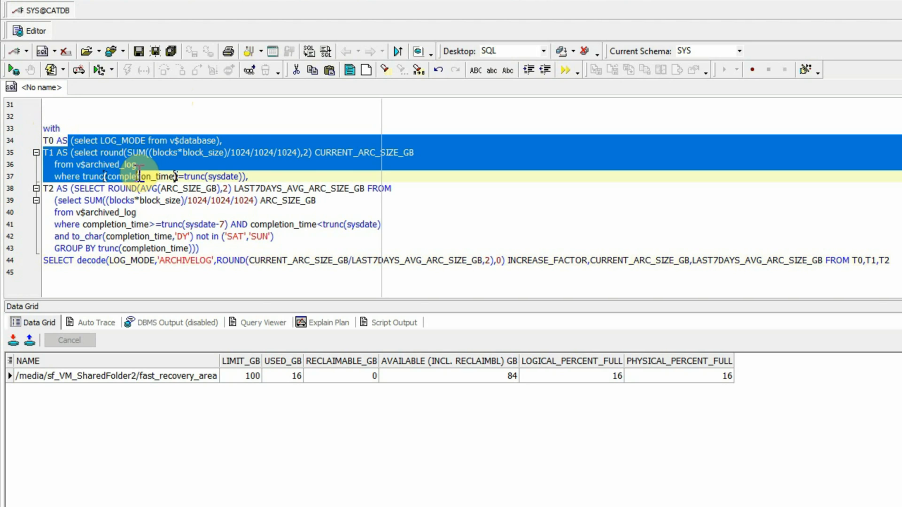
left_click(48, 155)
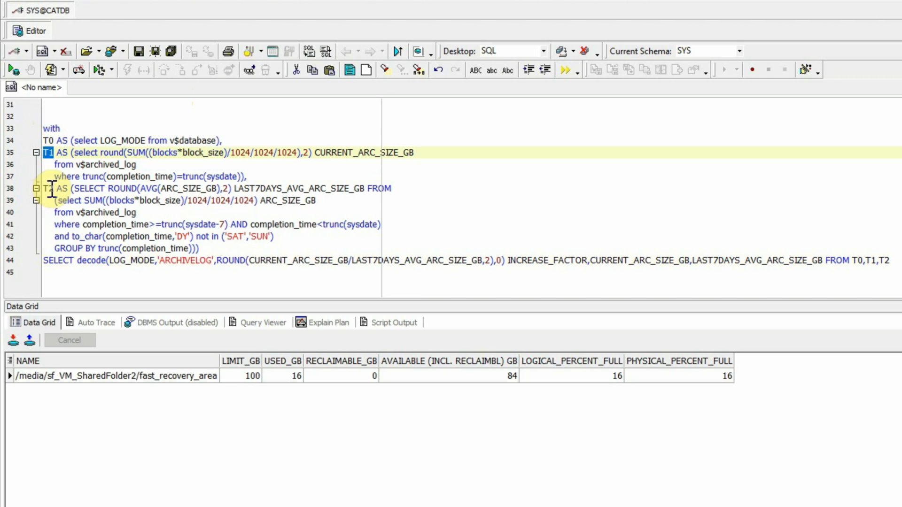
left_click_drag(49, 188, 43, 189)
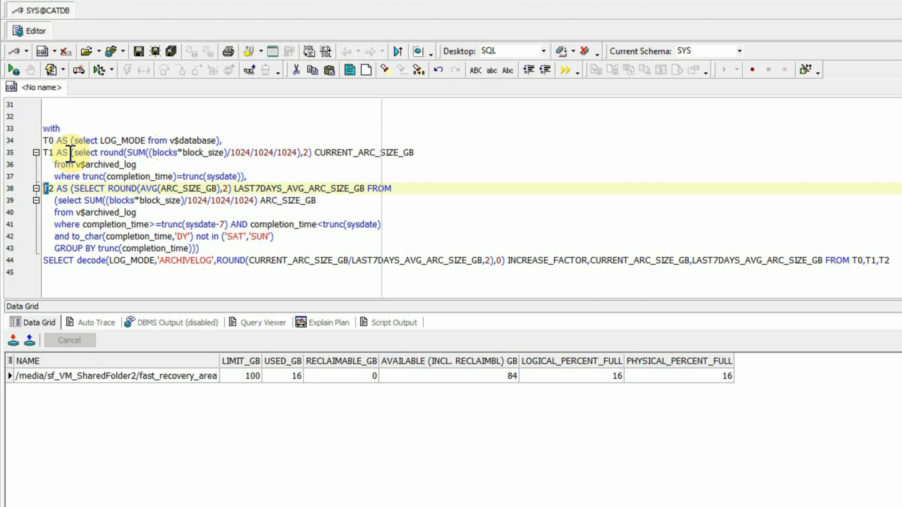
left_click_drag(69, 153, 260, 175)
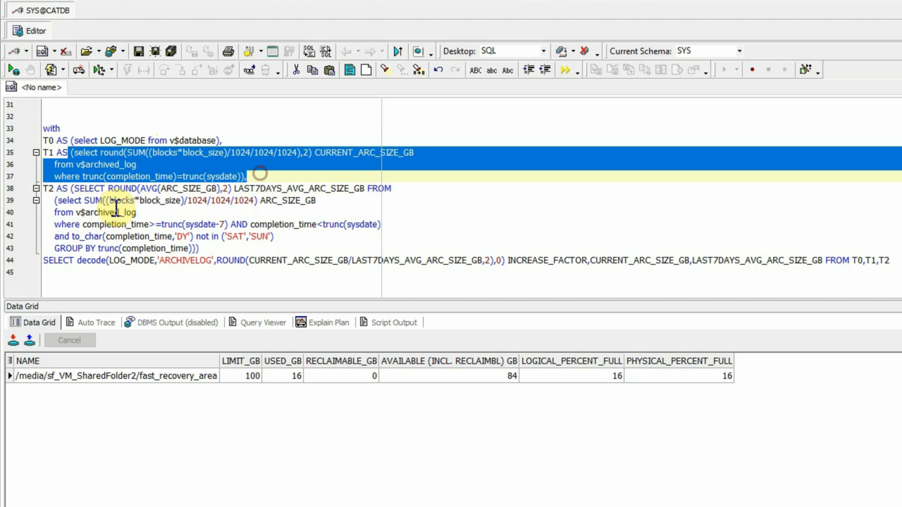
left_click(116, 210)
left_click_drag(69, 189, 216, 251)
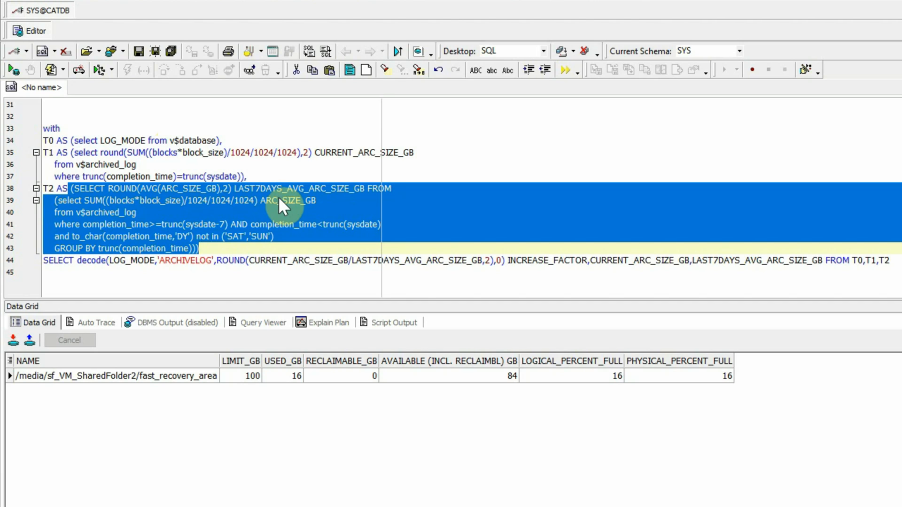
left_click(201, 210)
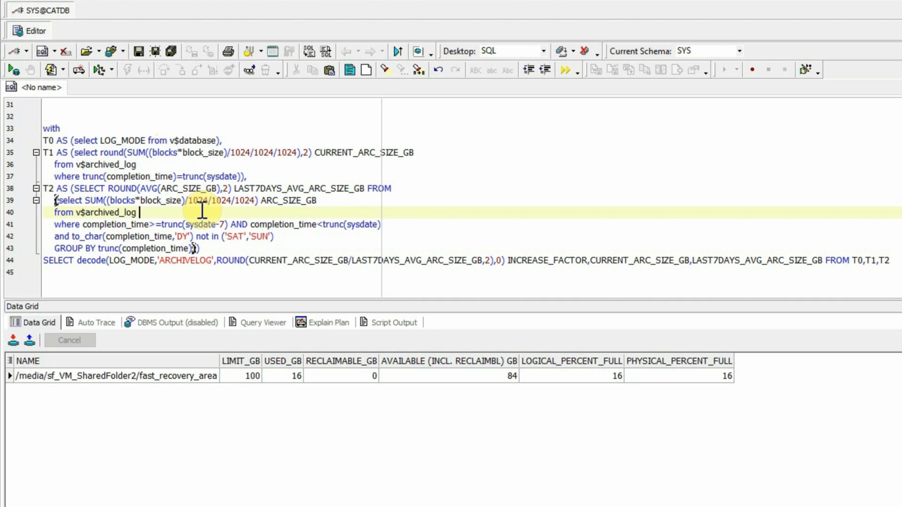
left_click_drag(225, 238, 268, 240)
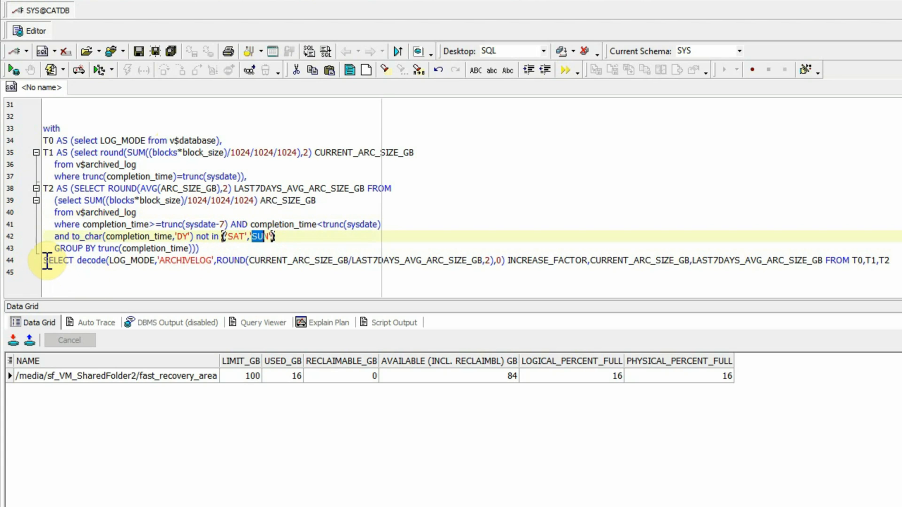
left_click_drag(45, 261, 132, 261)
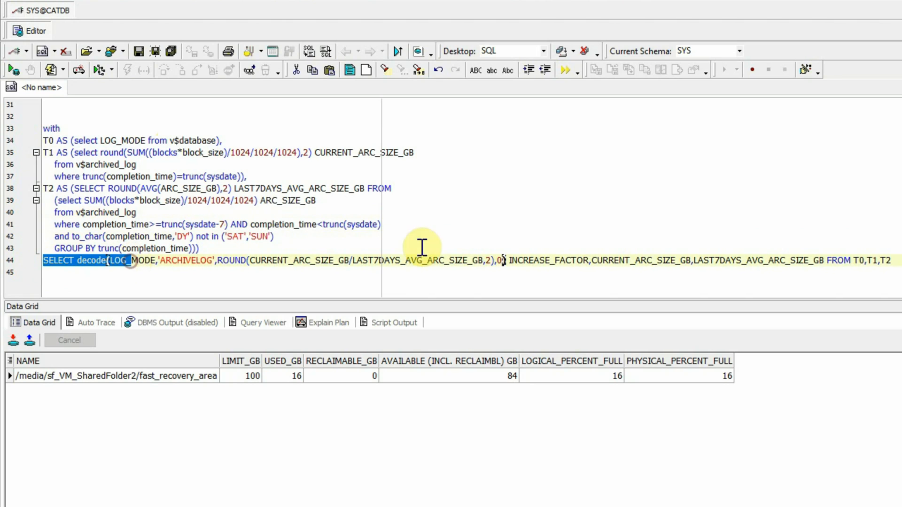
left_click_drag(852, 261, 886, 262)
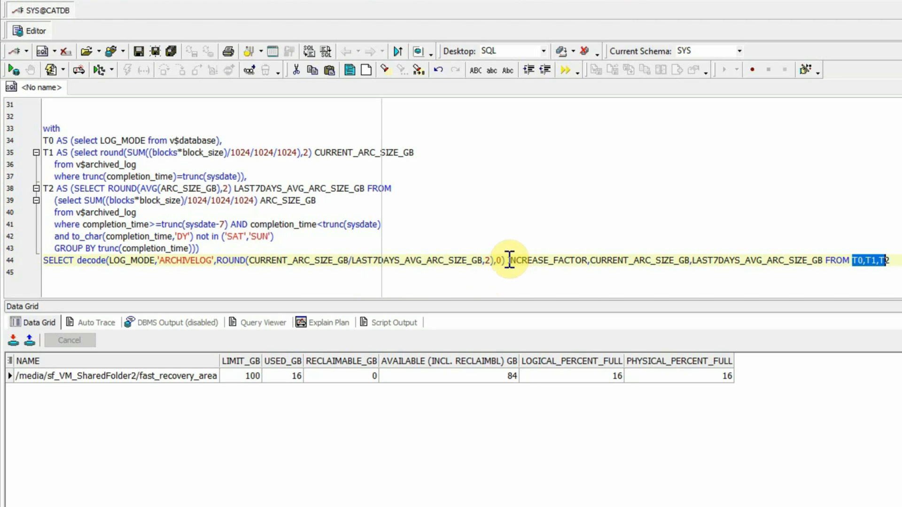
left_click_drag(506, 261, 574, 262)
Step: Run the archive log INCREASE_FACTOR query and review the 'ARCHIVELOG' condition in its decode expression
left_click(442, 228)
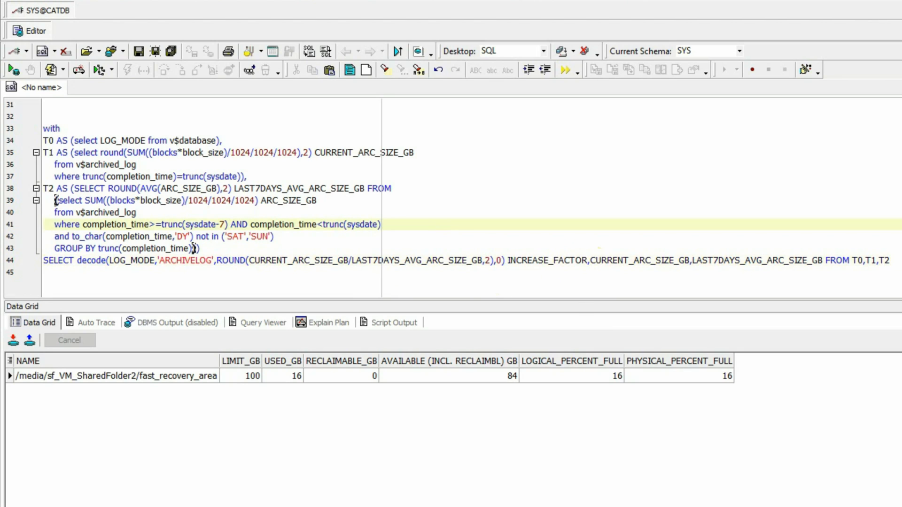
key("F9")
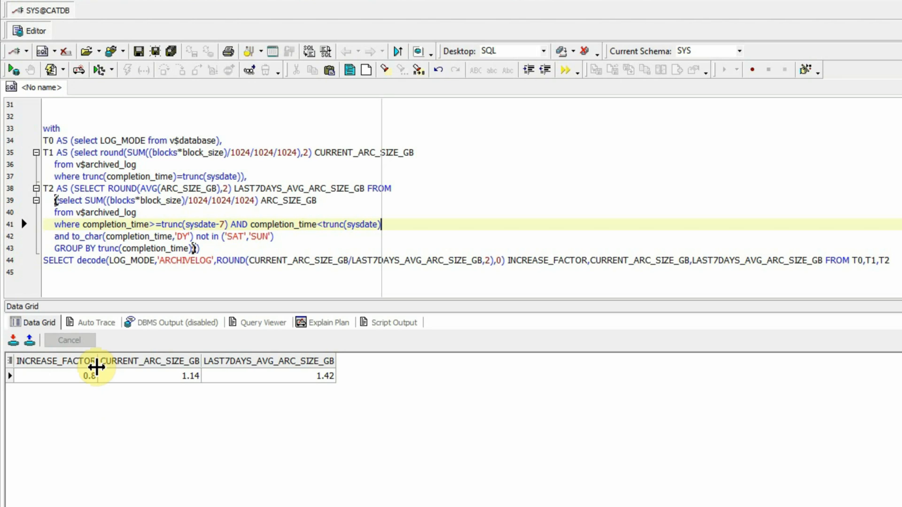
left_click(131, 284)
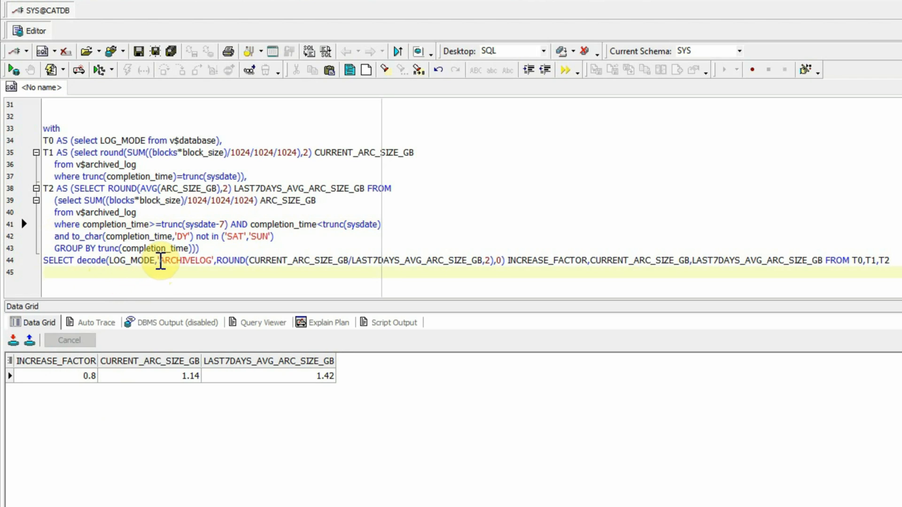
left_click_drag(160, 261, 212, 262)
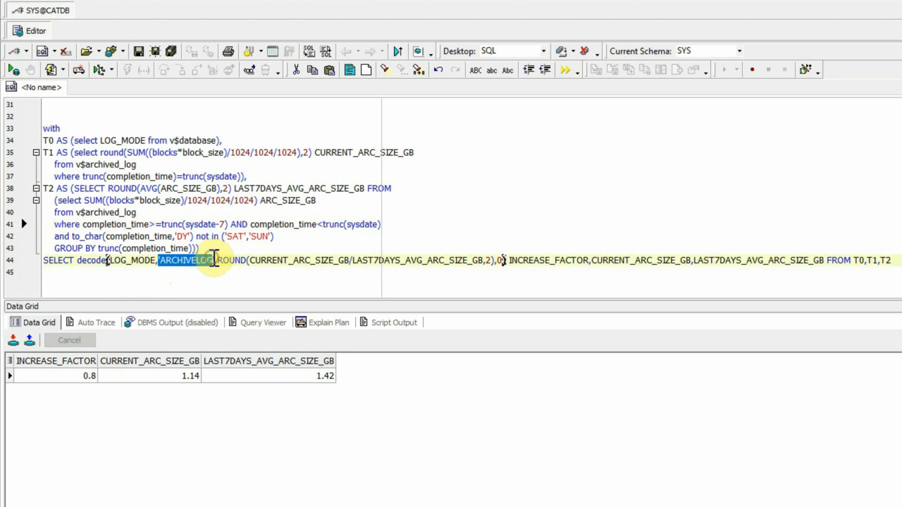
left_click(203, 271)
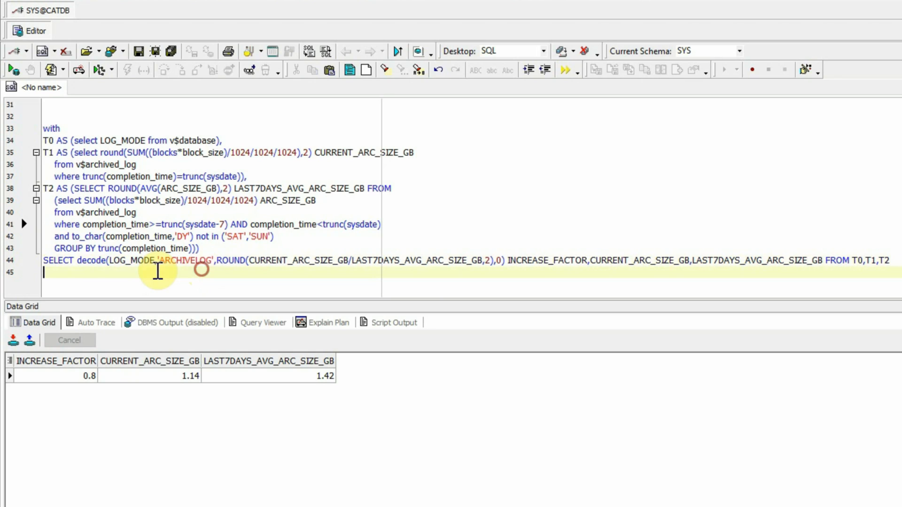
double_click(78, 261)
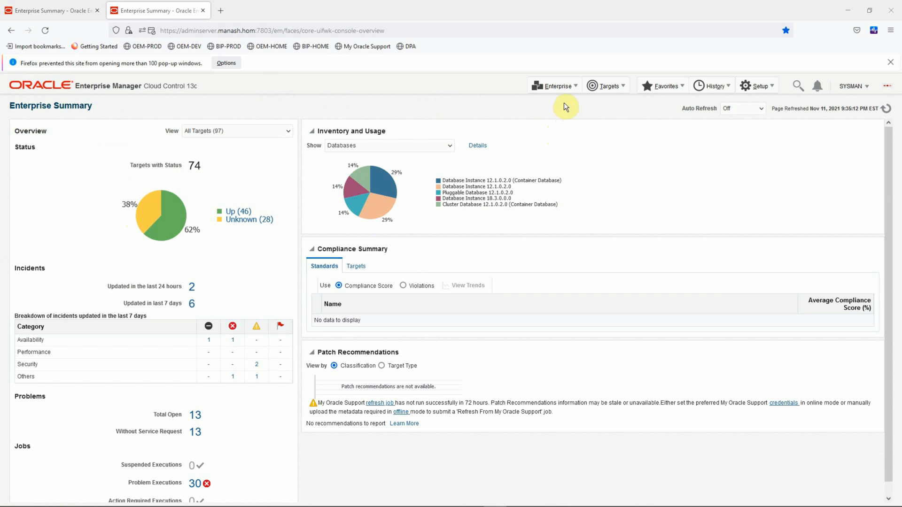
Step: Open the Metric Extensions library and start creating a new target-side metric extension
left_click(571, 89)
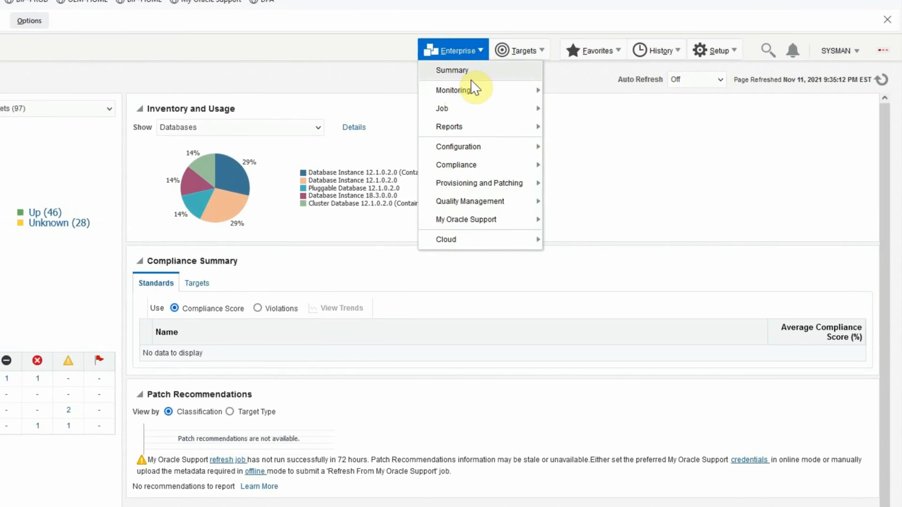
mouse_move(568, 118)
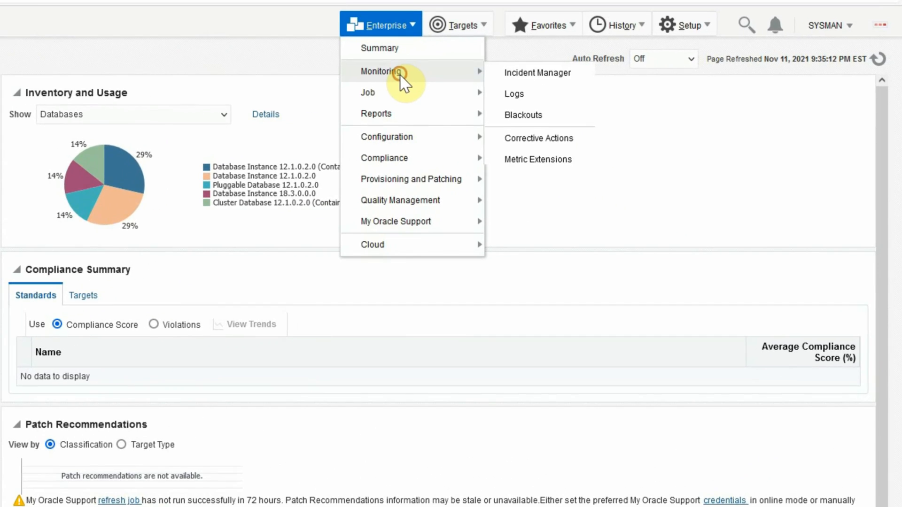
left_click(538, 159)
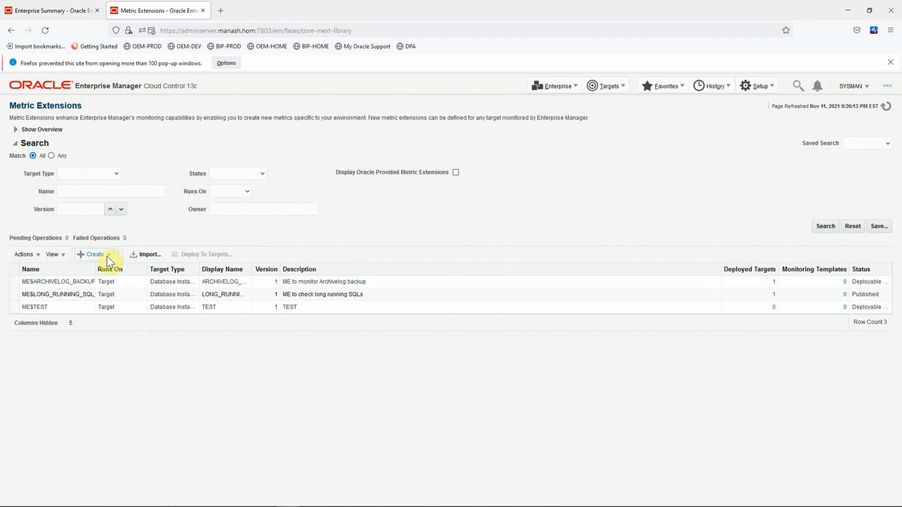
left_click(103, 256)
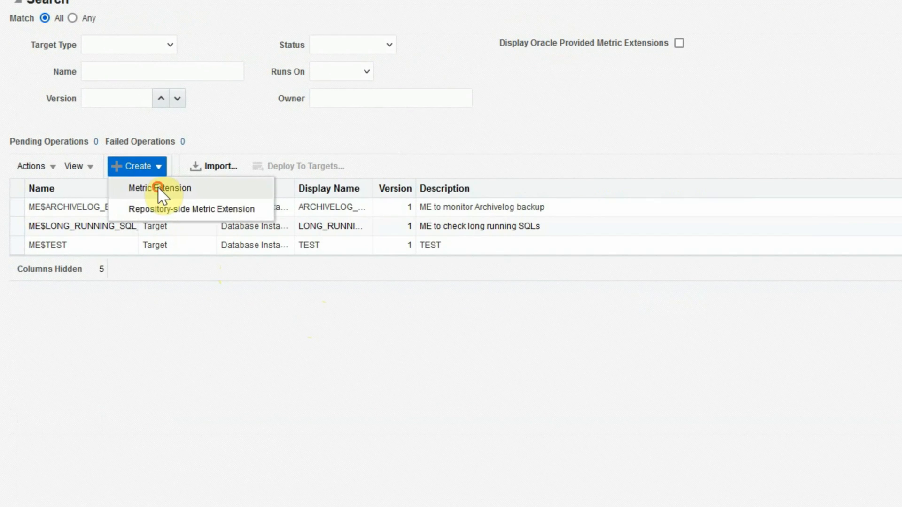
left_click(136, 228)
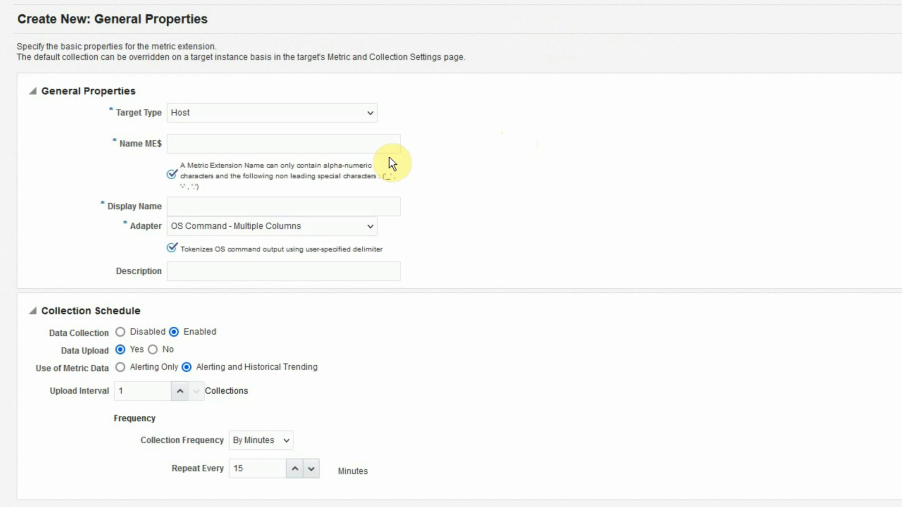
Step: Set the target type to Database Instance and enter ARCH_LOG_GENERATION_CHECK as both the name and display name
left_click(206, 113)
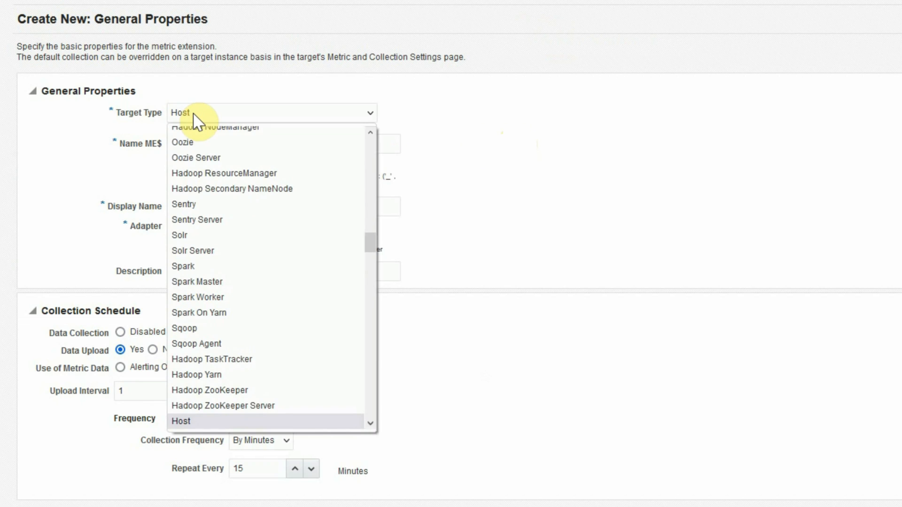
left_click_drag(368, 235, 365, 174)
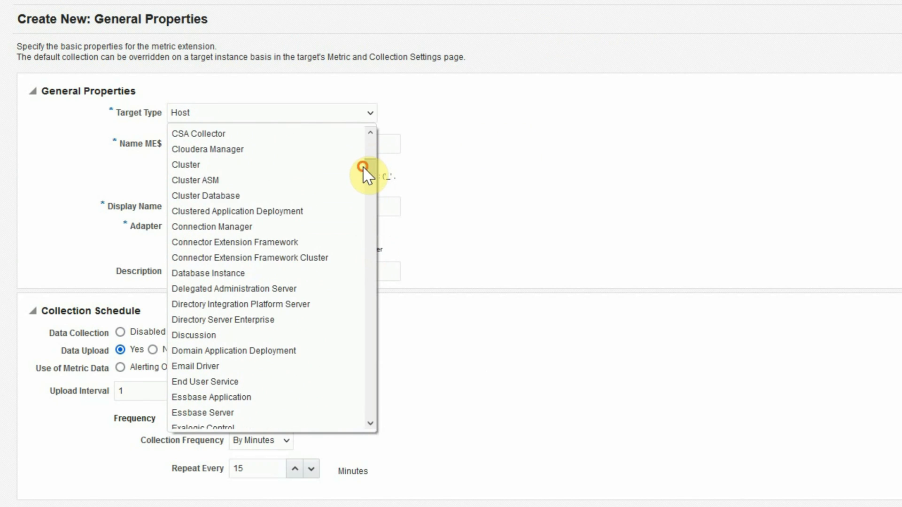
left_click(257, 273)
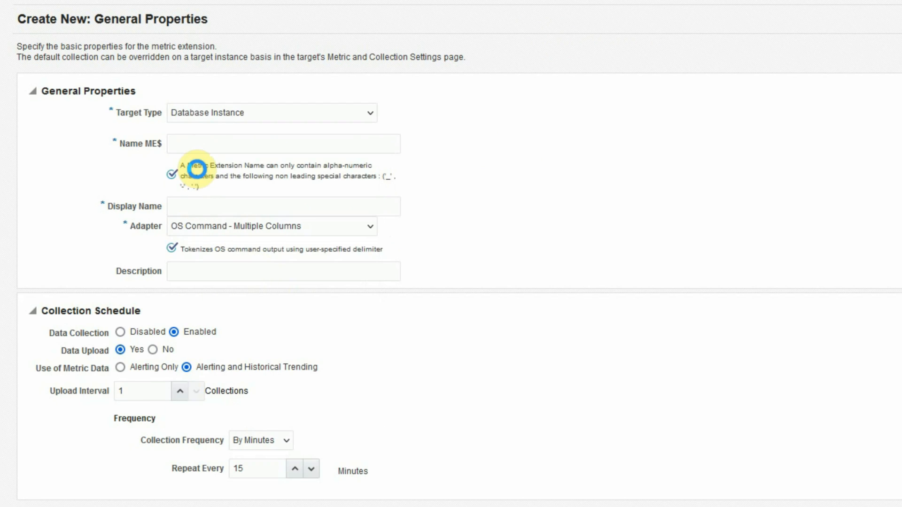
left_click(199, 143)
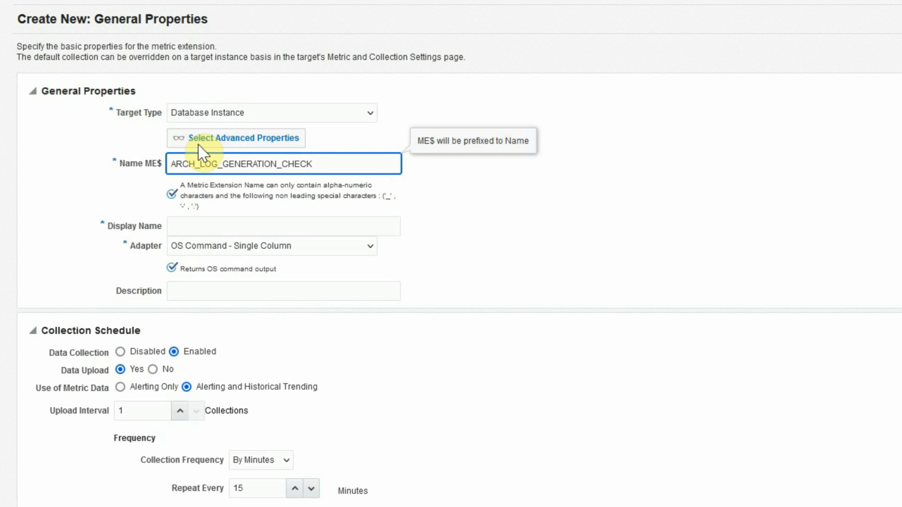
left_click(224, 227)
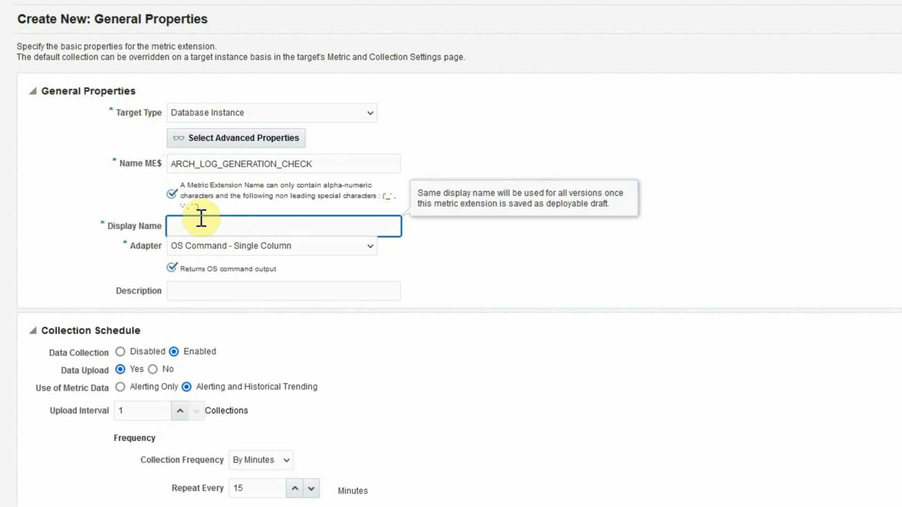
type("ARCH_LOG_GENERATION_CHECK")
left_click(526, 241)
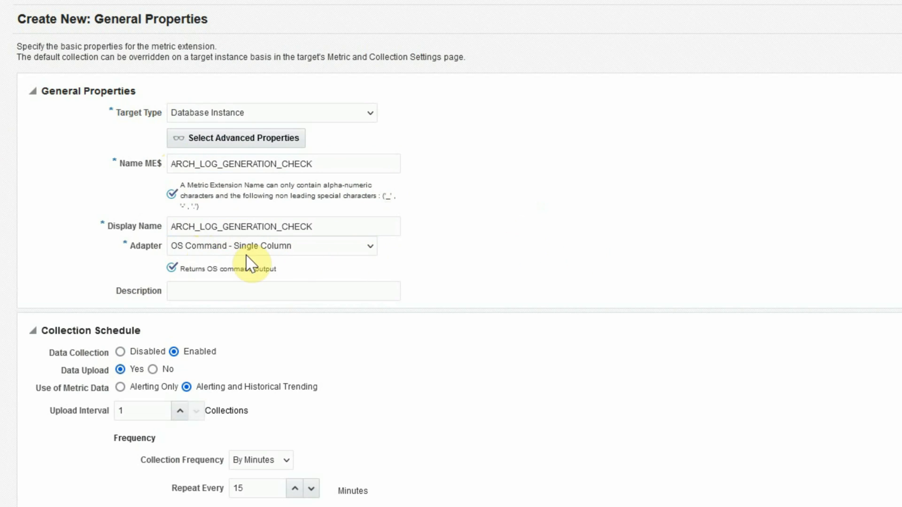
Step: Choose the SQL adapter, enter the description "Arch log generation check" and continue to the adapter definition
left_click(368, 248)
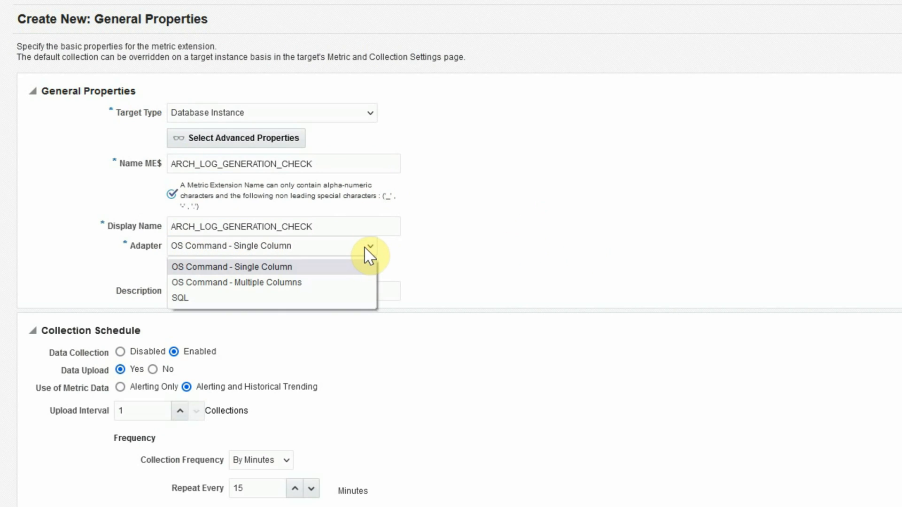
left_click(228, 298)
left_click(228, 298)
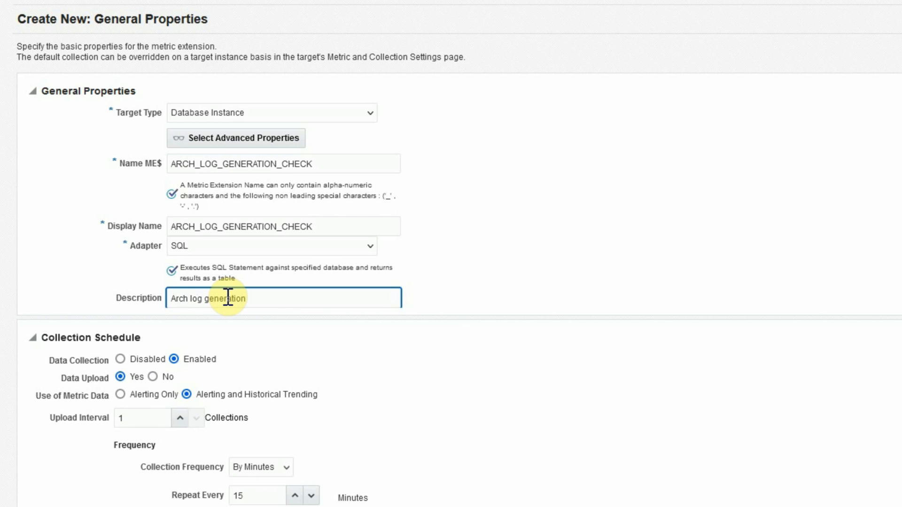
scroll(262, 296, "down", 1)
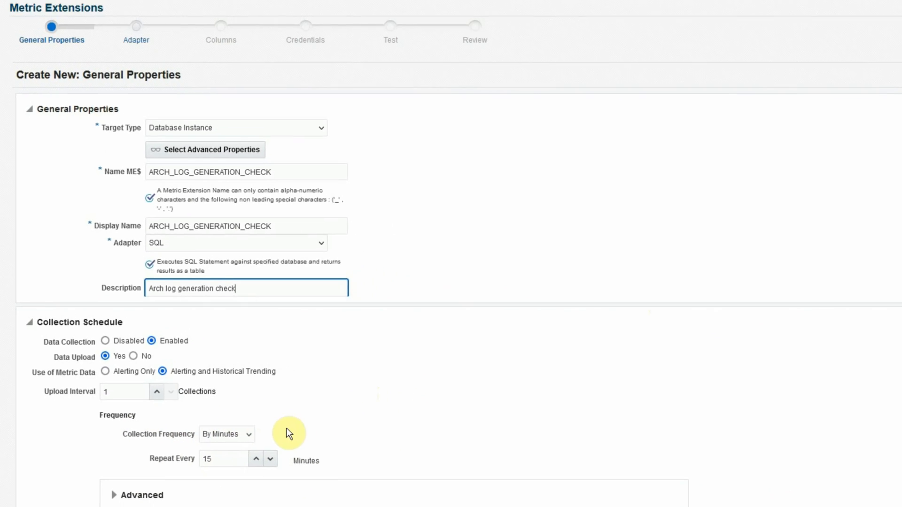
left_click(832, 137)
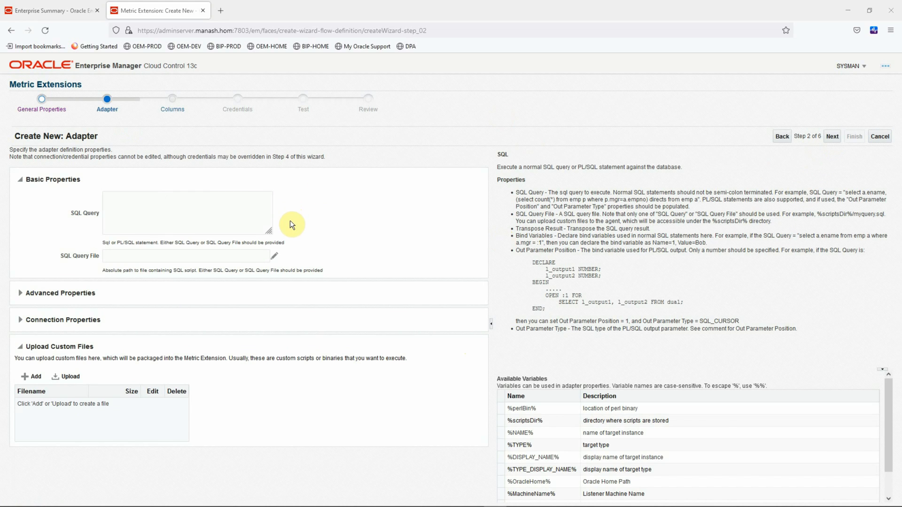
Step: Paste the archive log INCREASE_FACTOR query as the adapter's SQL query, enlarge its text area and continue to the column definitions
left_click_drag(271, 231, 327, 267)
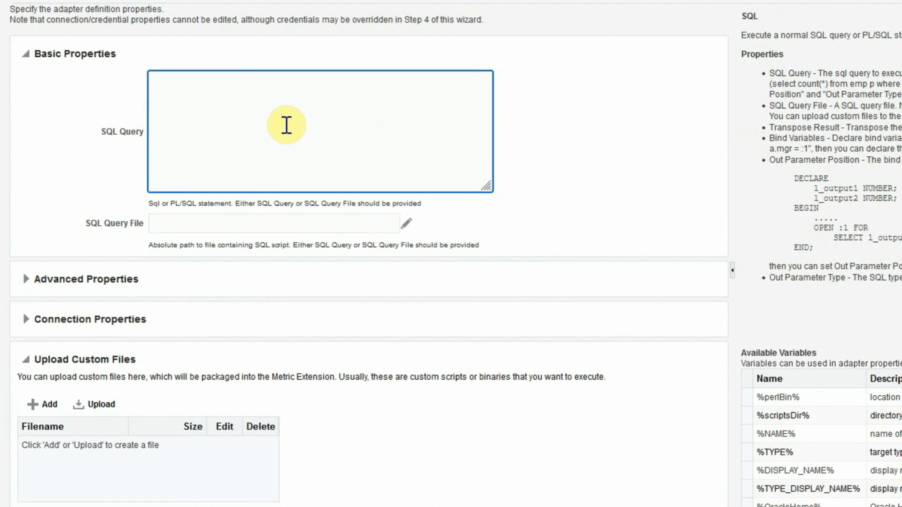
key("ctrl+v")
left_click_drag(486, 186, 586, 241)
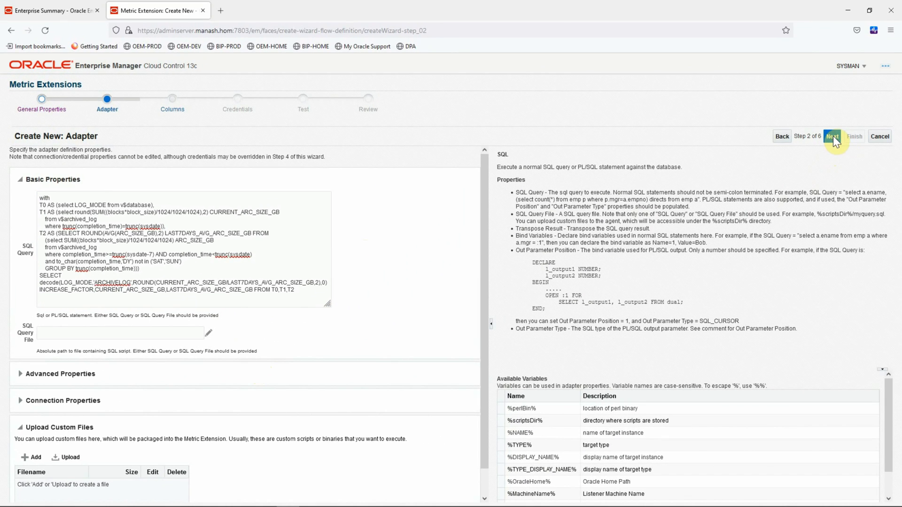
left_click(833, 137)
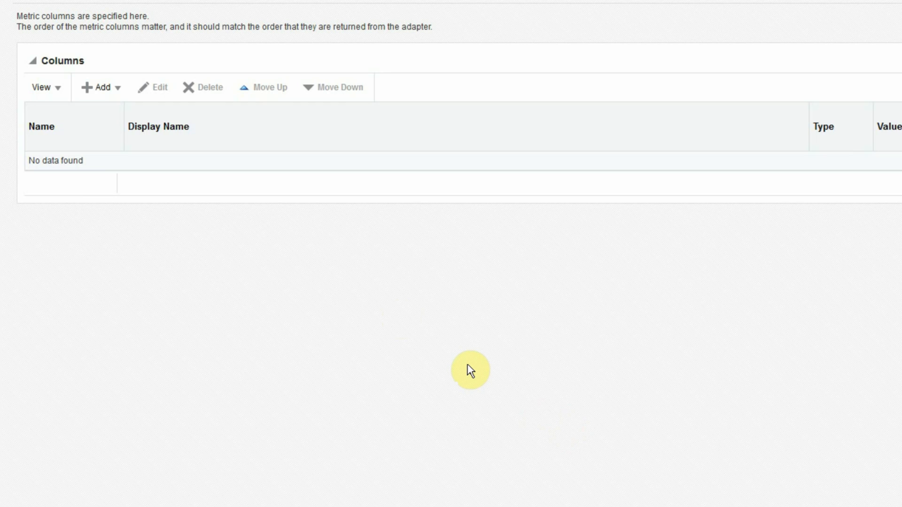
Step: Add a new metric column with INC_FACTOR as its name and display name
left_click(118, 89)
left_click(118, 107)
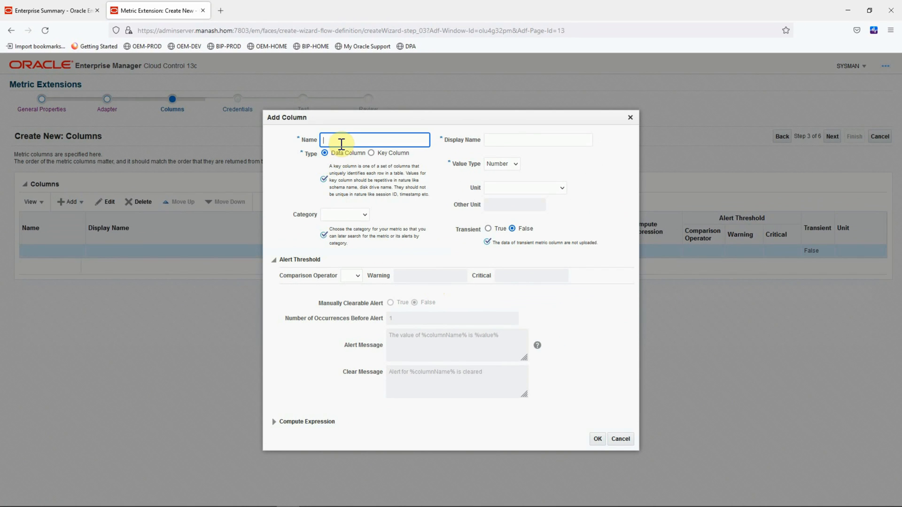
left_click(342, 140)
type("IN")
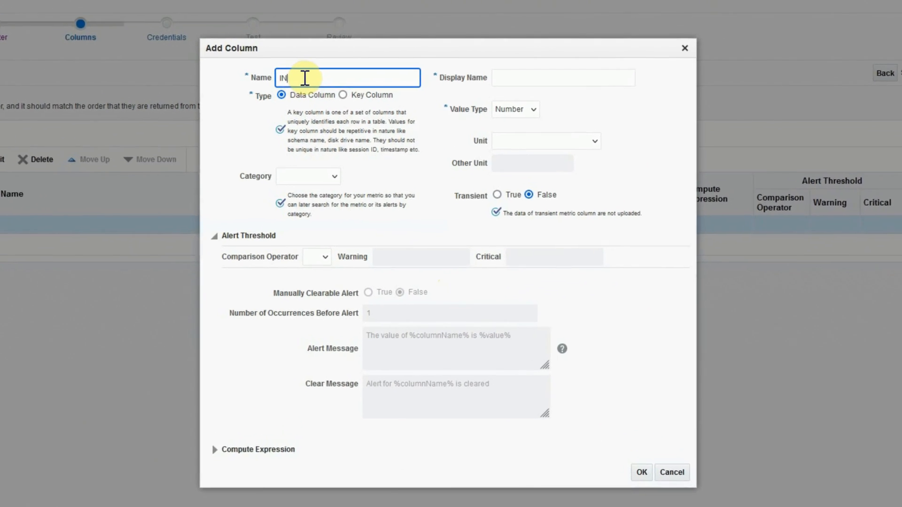
type("C_FACT")
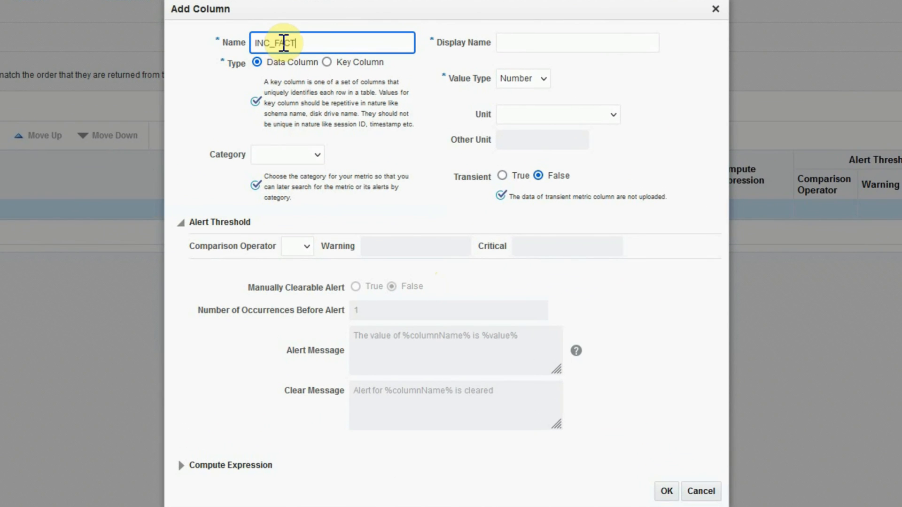
type("OR")
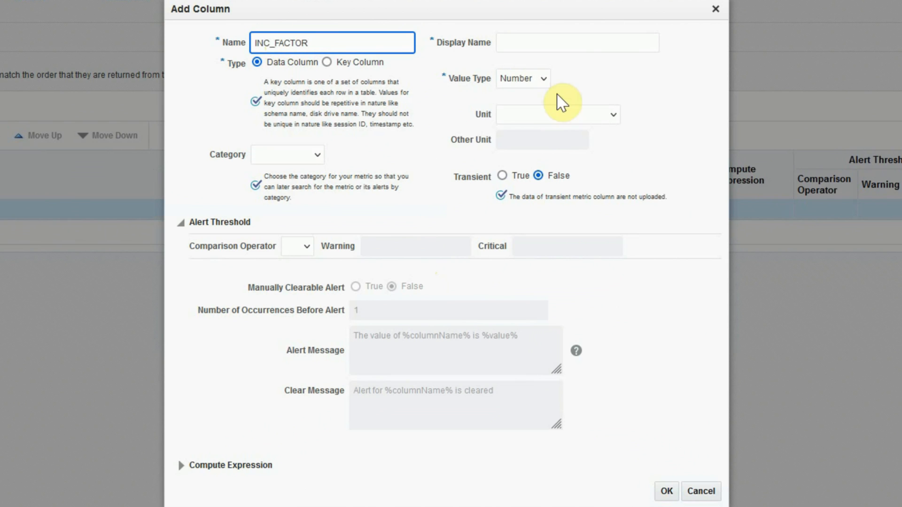
left_click_drag(303, 43, 153, 24)
key("ctrl+c")
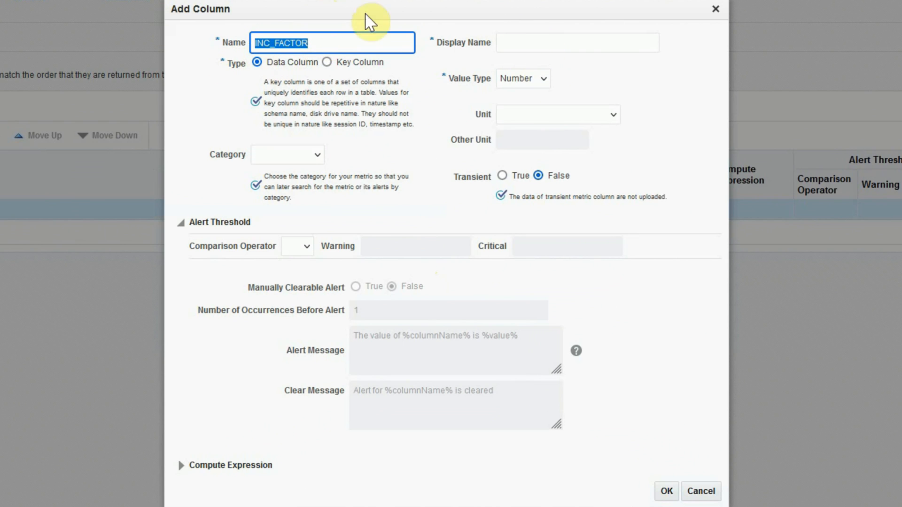
left_click(578, 44)
key("ctrl+v")
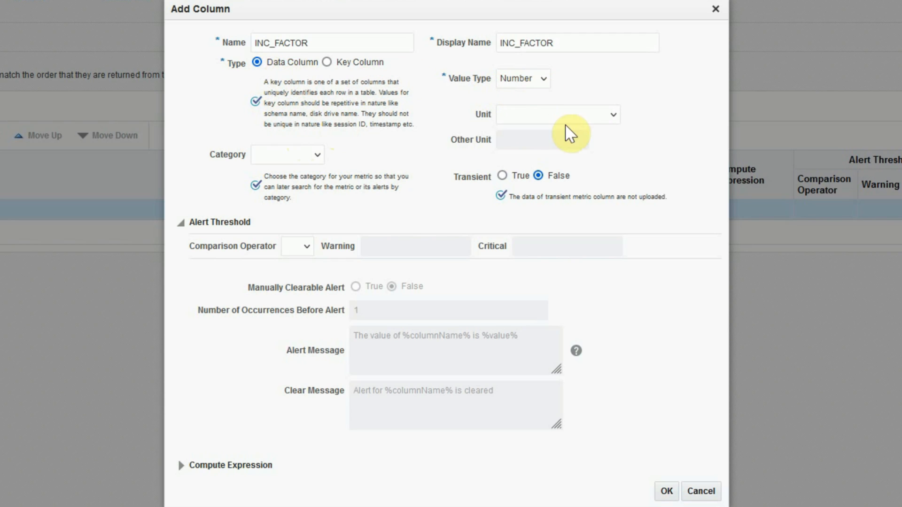
Step: Leave the INC_FACTOR column's unit empty and set its category to Utilization
left_click(582, 121)
left_click(583, 121)
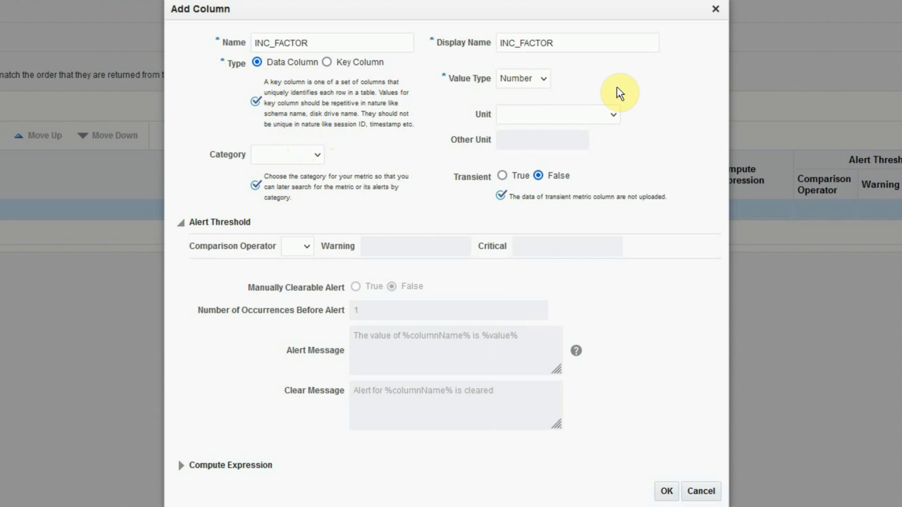
left_click(315, 157)
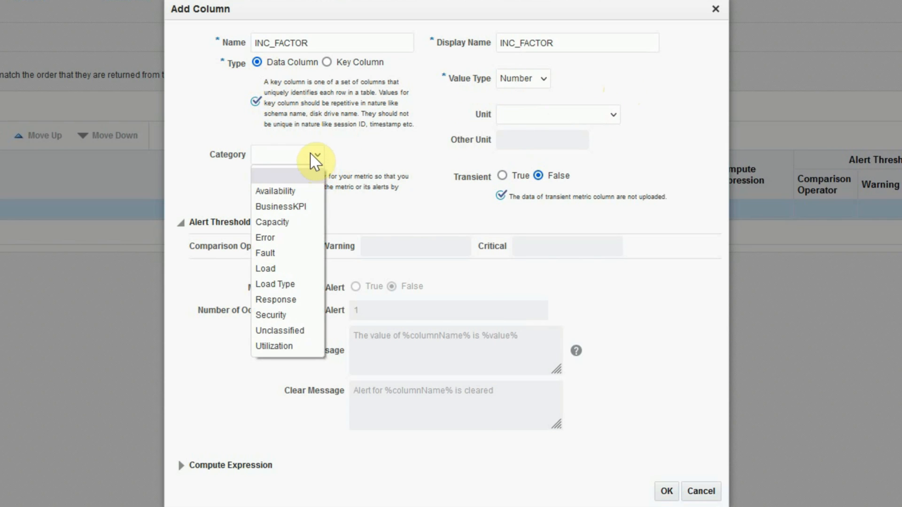
left_click(287, 346)
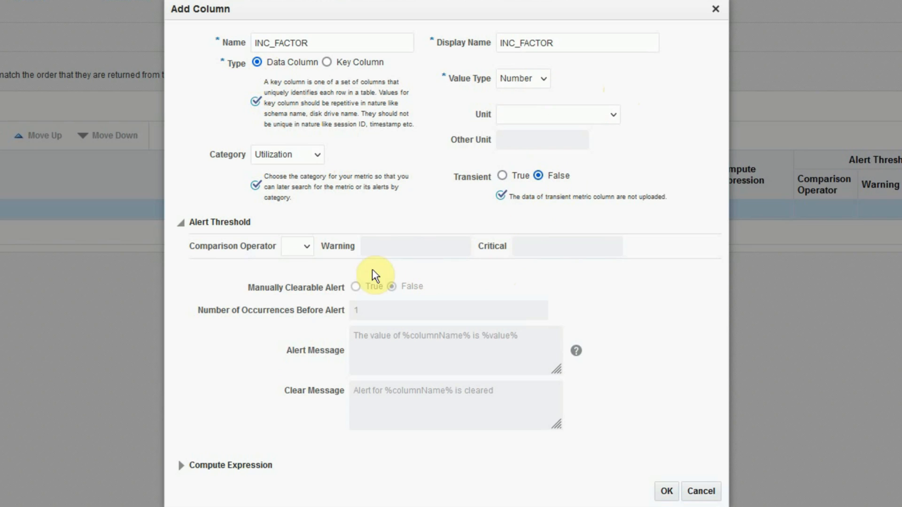
Step: Set the INC_FACTOR alert threshold to comparison operator >= with warning 2 and critical 4
left_click(309, 252)
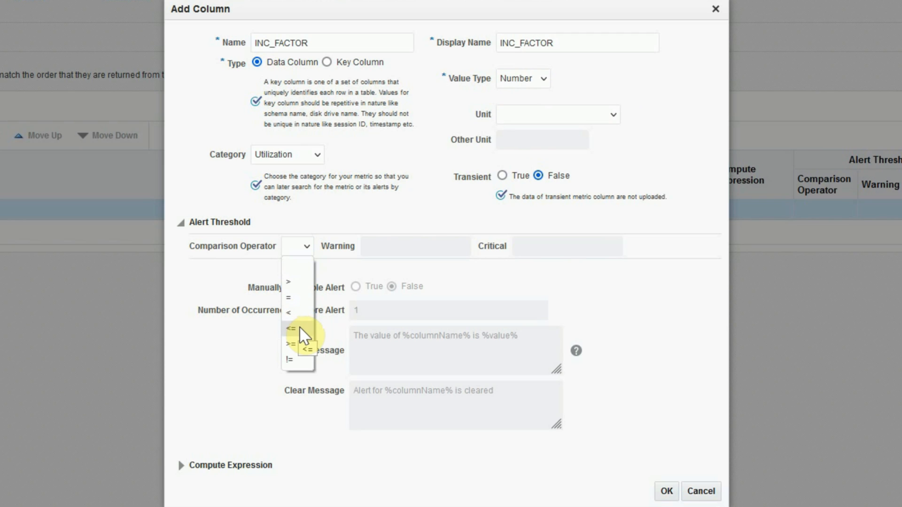
left_click(299, 344)
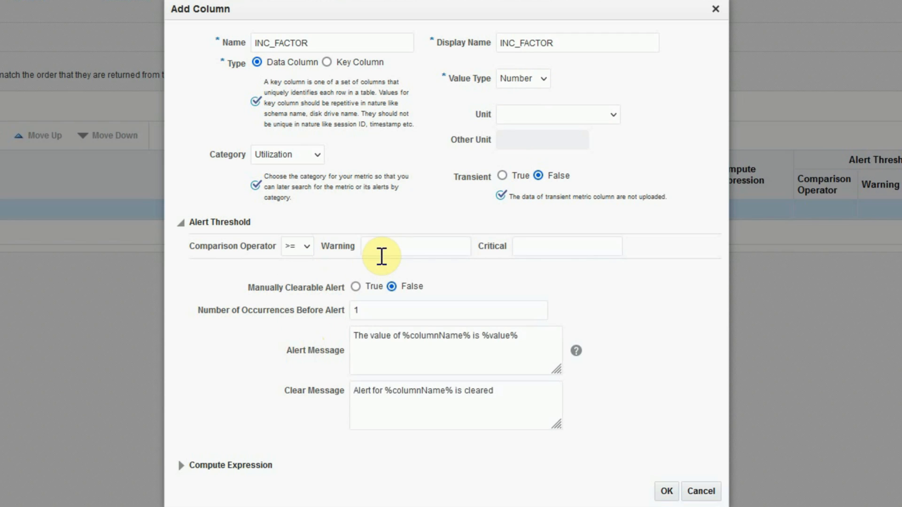
left_click(379, 246)
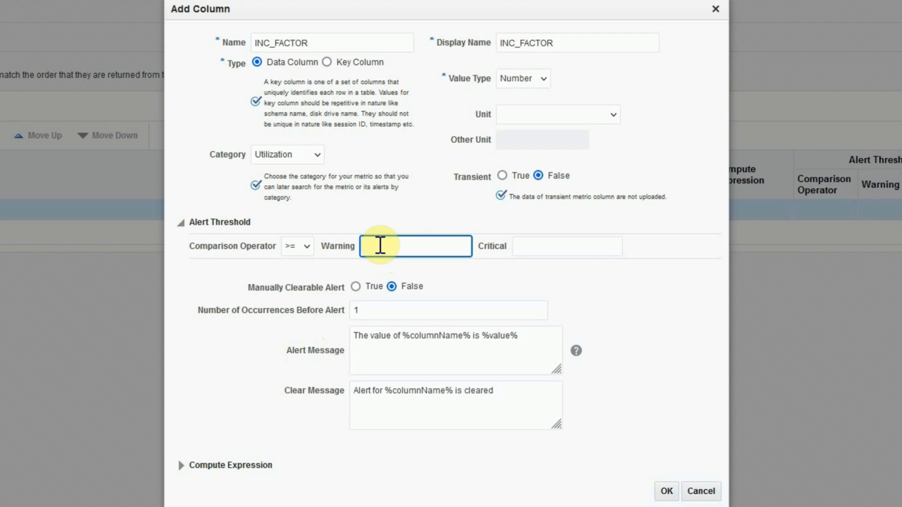
type("2")
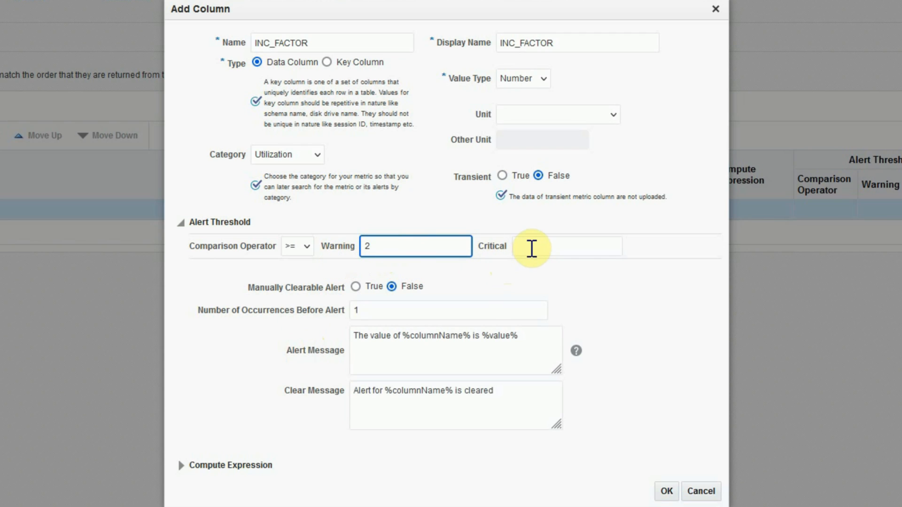
left_click(532, 247)
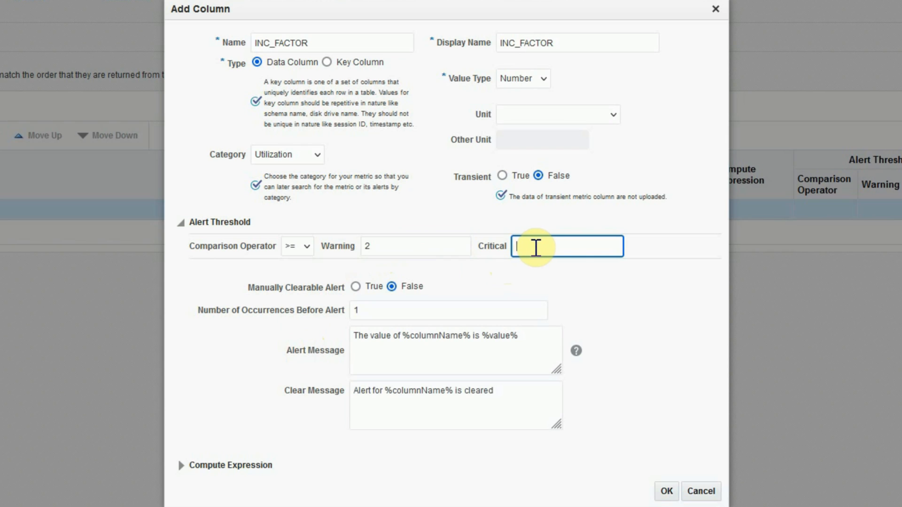
type("4")
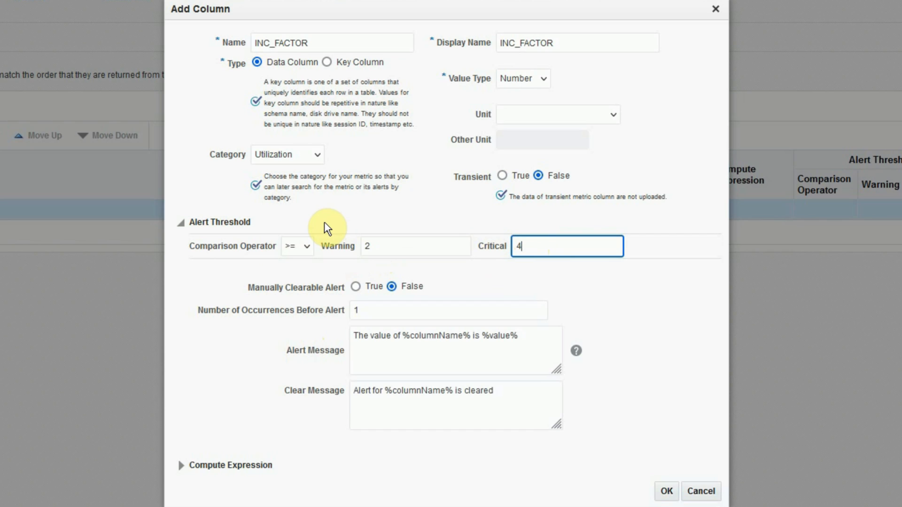
left_click(373, 247)
left_click_drag(362, 246, 384, 243)
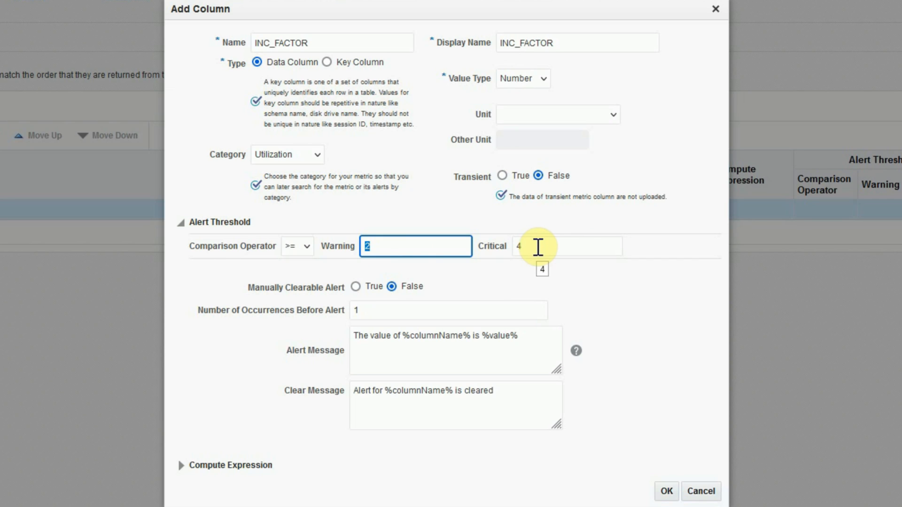
left_click(538, 247)
left_click_drag(509, 246, 548, 247)
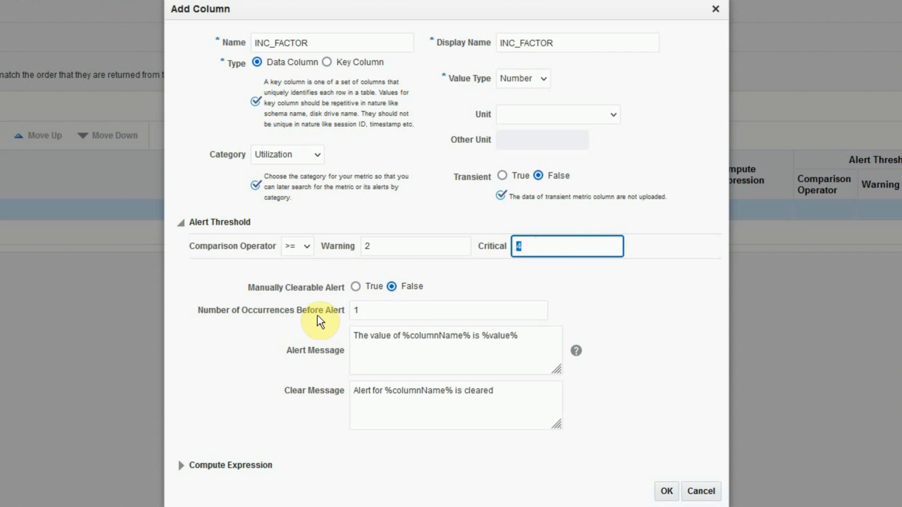
Step: Save the INC_FACTOR column definition and add a new metric column with CURR_VAL as its name and display name
left_click(369, 312)
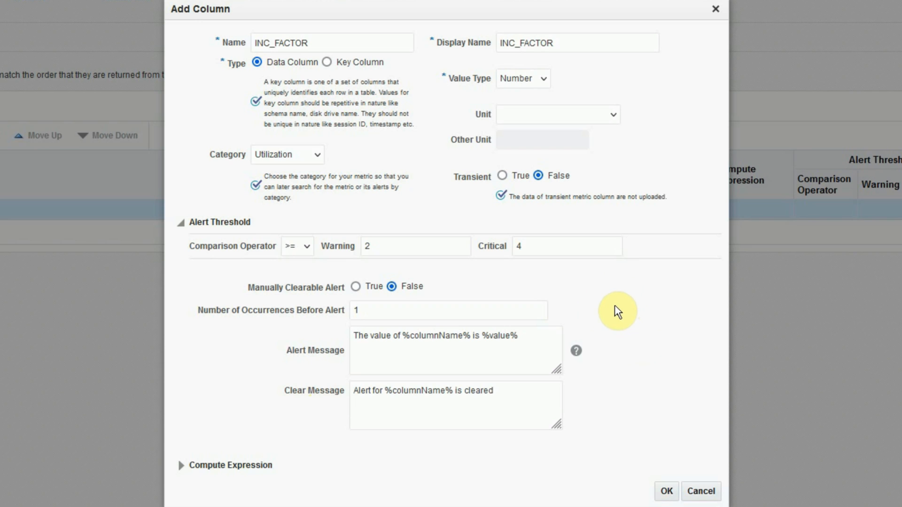
left_click(665, 493)
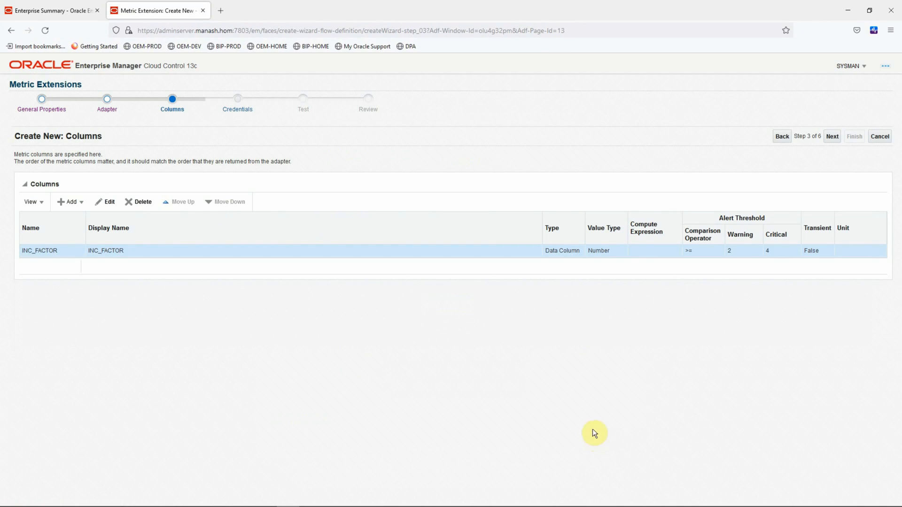
left_click(80, 205)
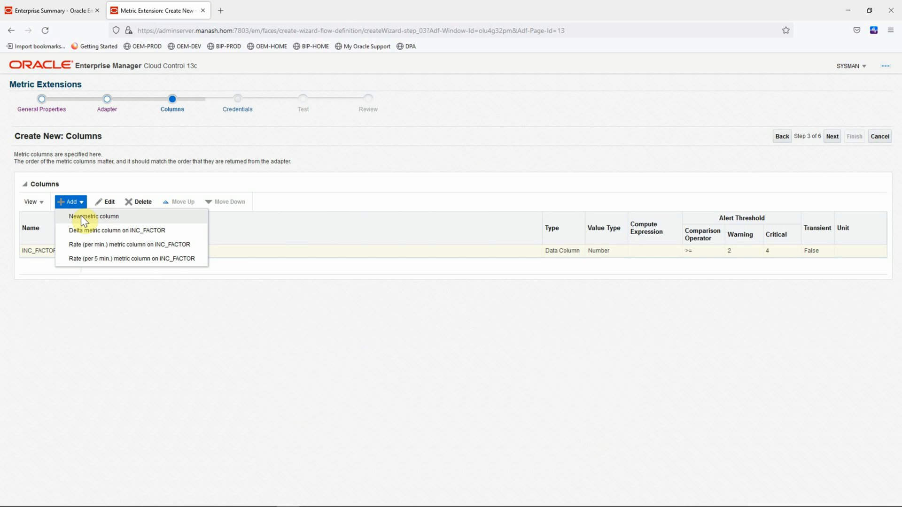
left_click(81, 215)
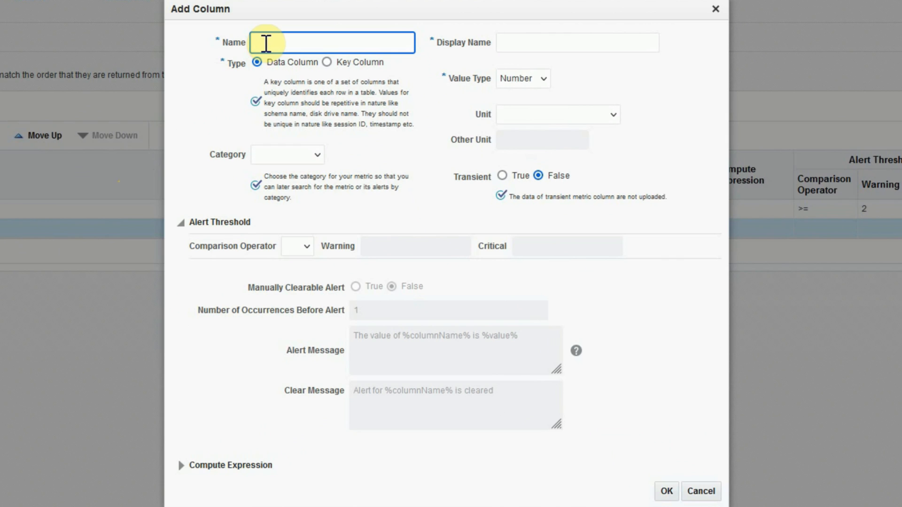
type("CURR_VAL")
double_click(266, 44)
key("Tab")
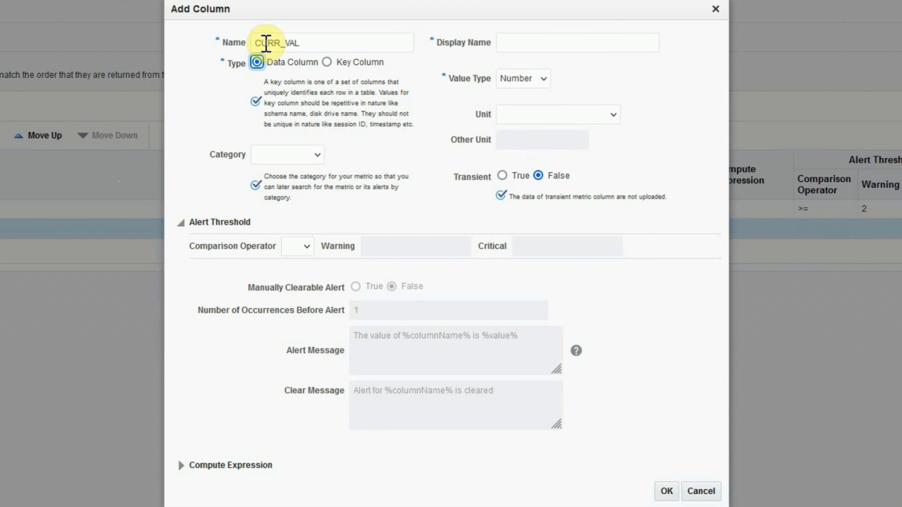
left_click(523, 42)
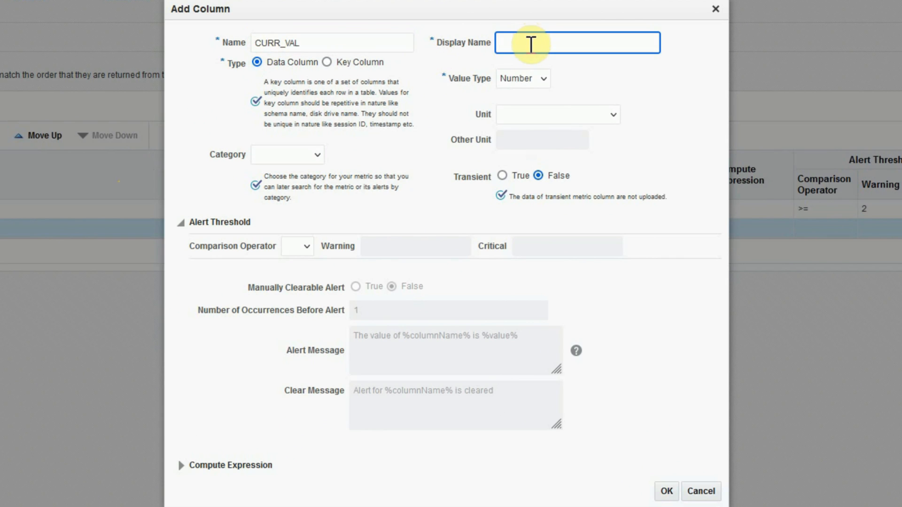
key("ctrl+v")
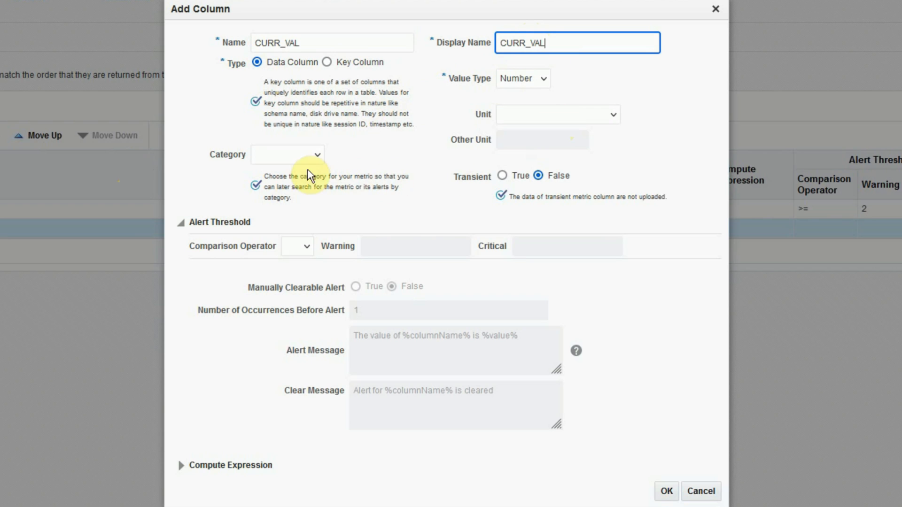
Step: Set the CURR_VAL column's category to Utilization and save it without an alert threshold
left_click(316, 155)
left_click(304, 346)
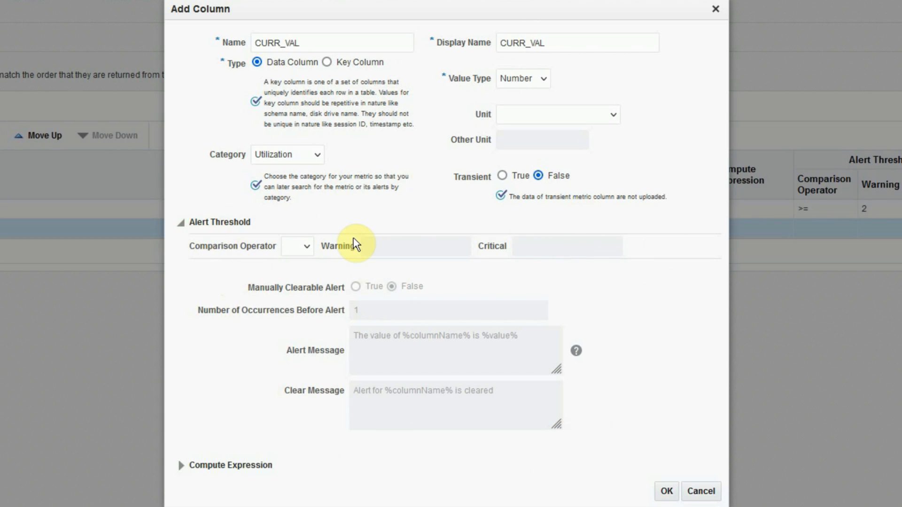
double_click(302, 39)
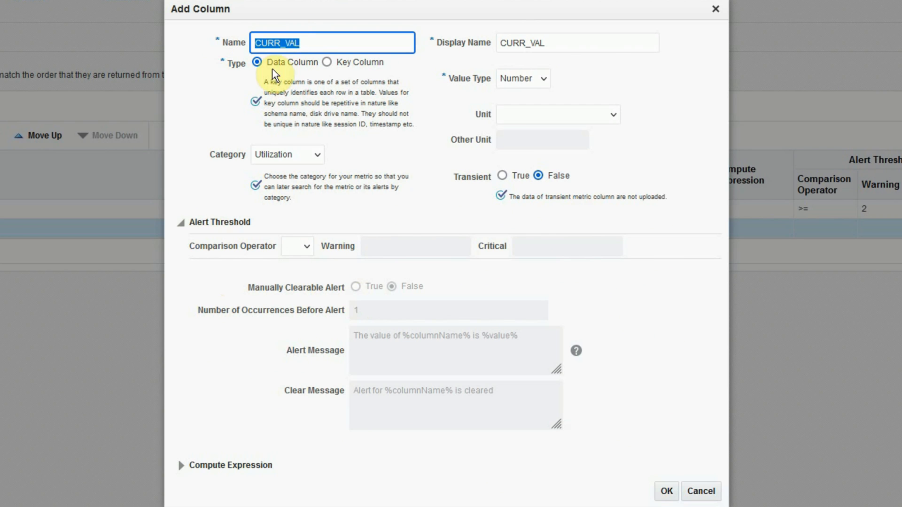
left_click(667, 491)
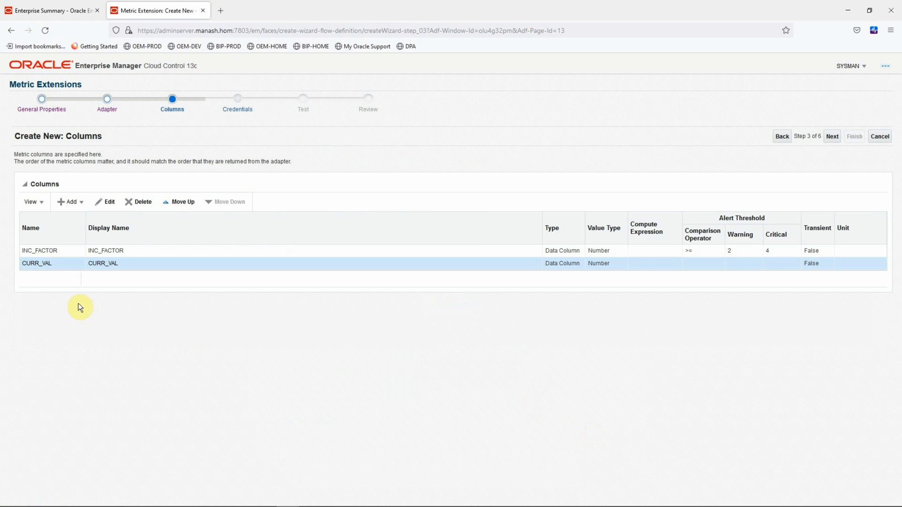
Step: Add a new metric column with AVG_VAL as its name and display name
left_click(83, 202)
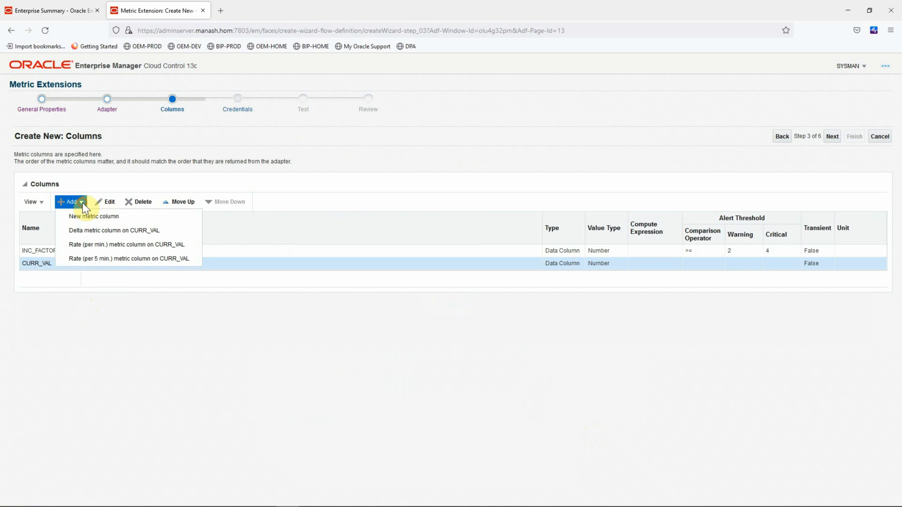
left_click(84, 213)
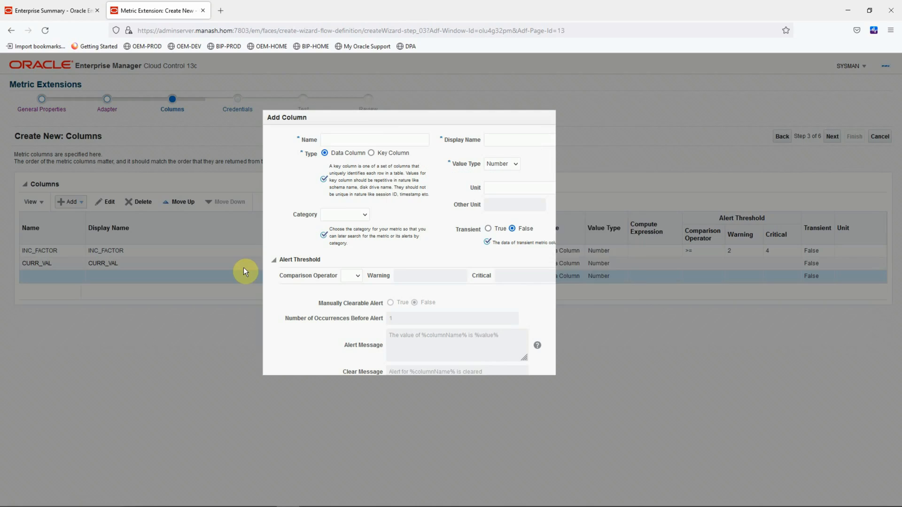
type("AVG")
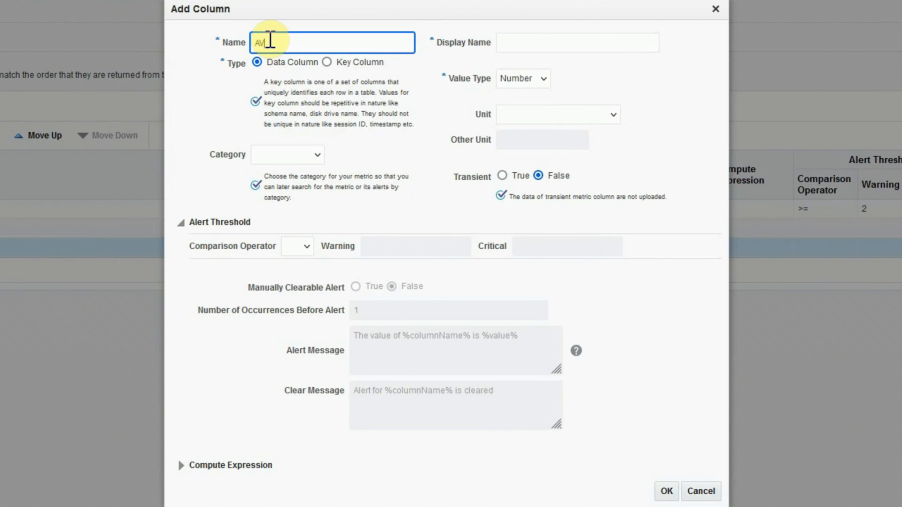
type("_VAL")
double_click(270, 42)
key("ctrl+c")
key("Tab")
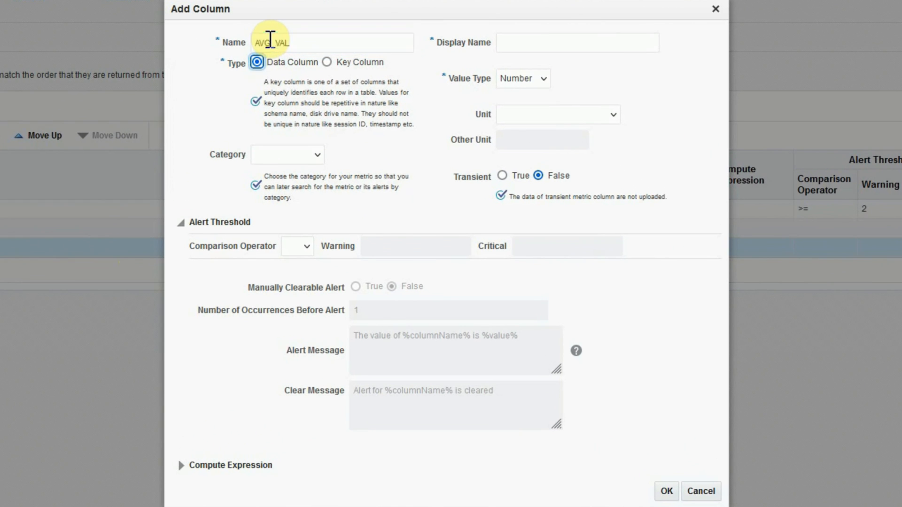
left_click(527, 41)
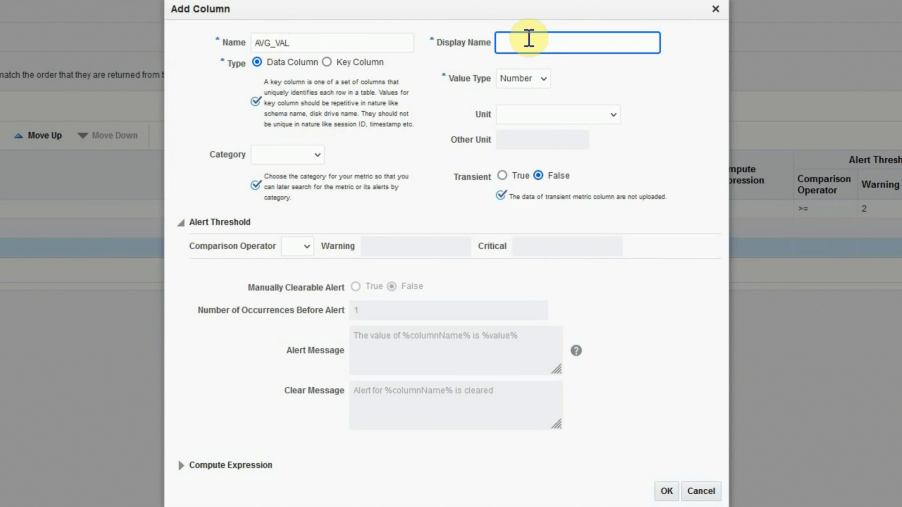
key("ctrl+v")
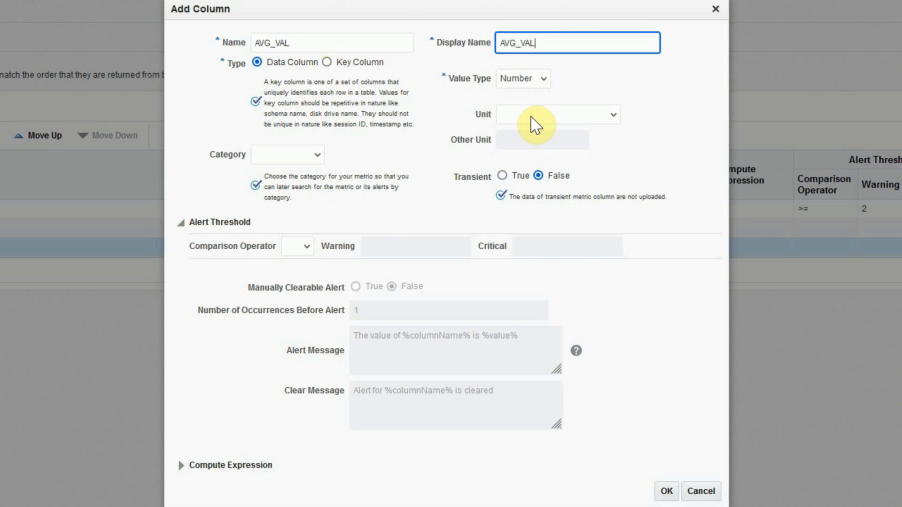
Step: Set the AVG_VAL column's category to Utilization and save it without an alert threshold
left_click(312, 156)
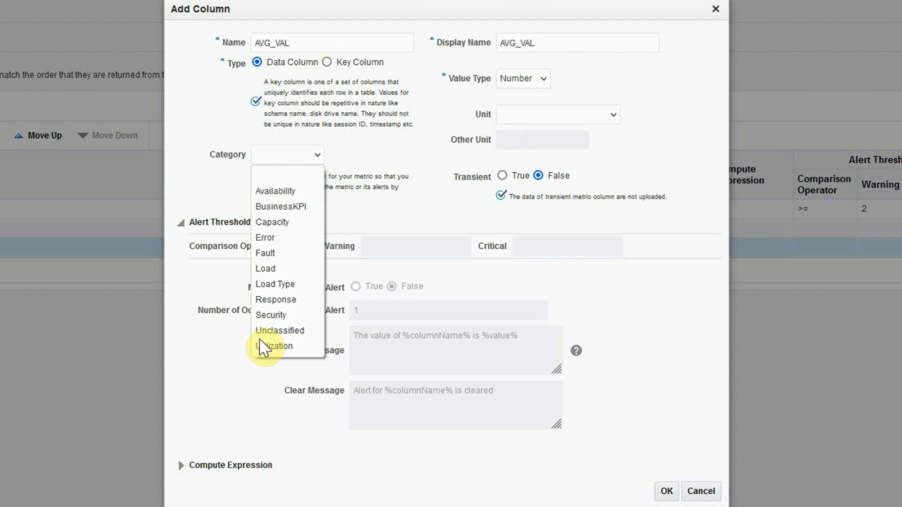
left_click(262, 346)
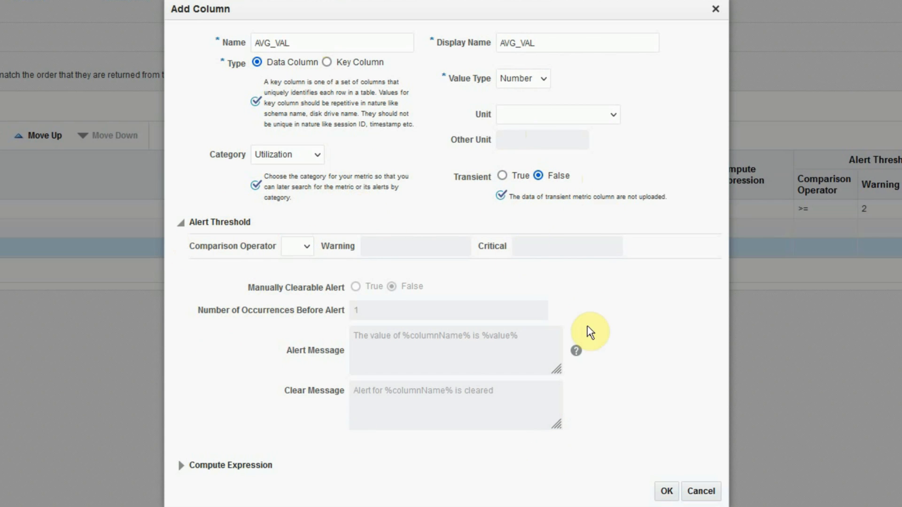
left_click(667, 491)
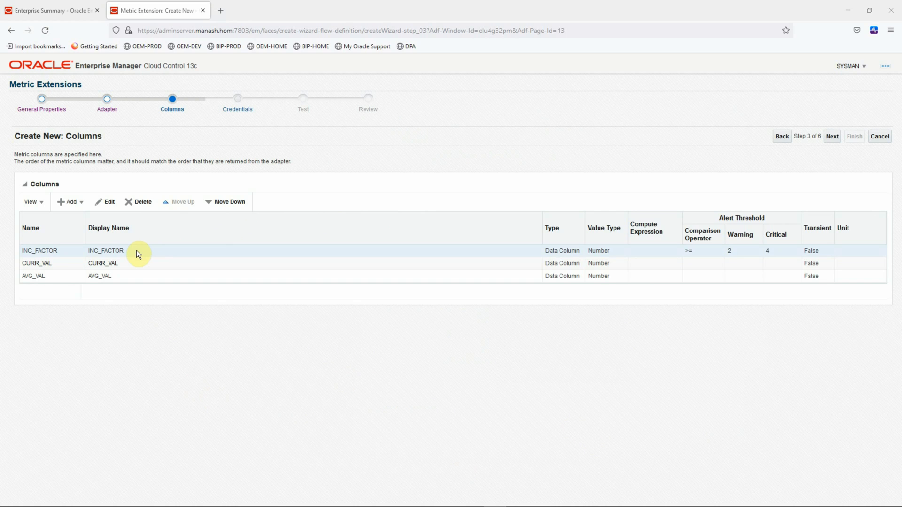
Step: Open the INC_FACTOR column for editing and replace "value of" in its alert message with "archivelog generation"
left_click(108, 203)
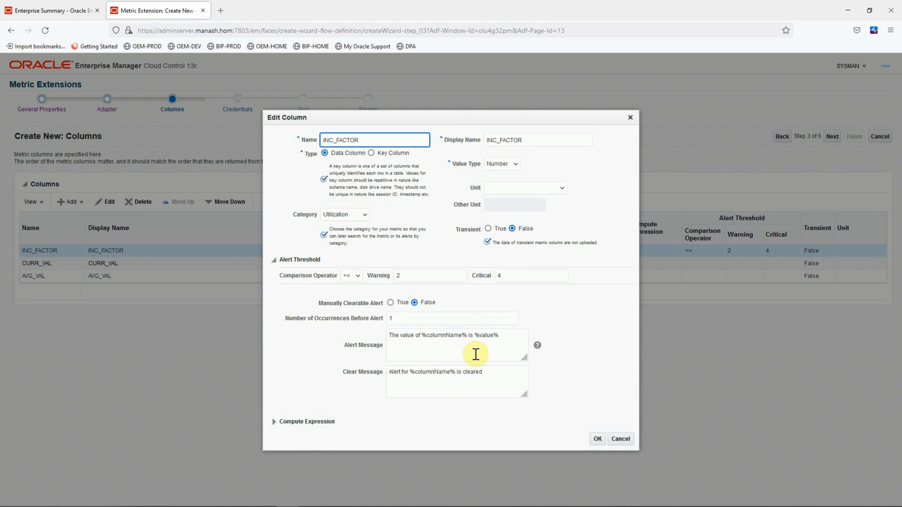
left_click(398, 353)
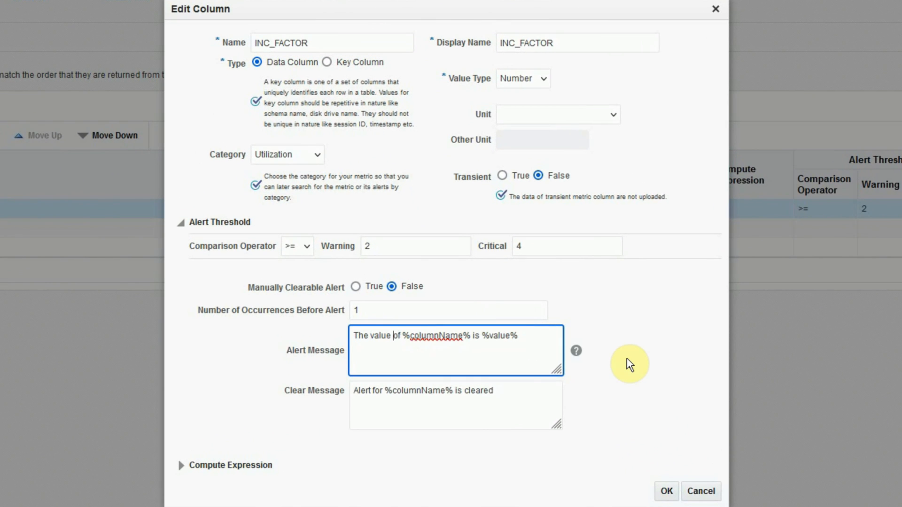
key("ctrl+BackSpace")
key("ctrl+Delete")
type("archivelog ")
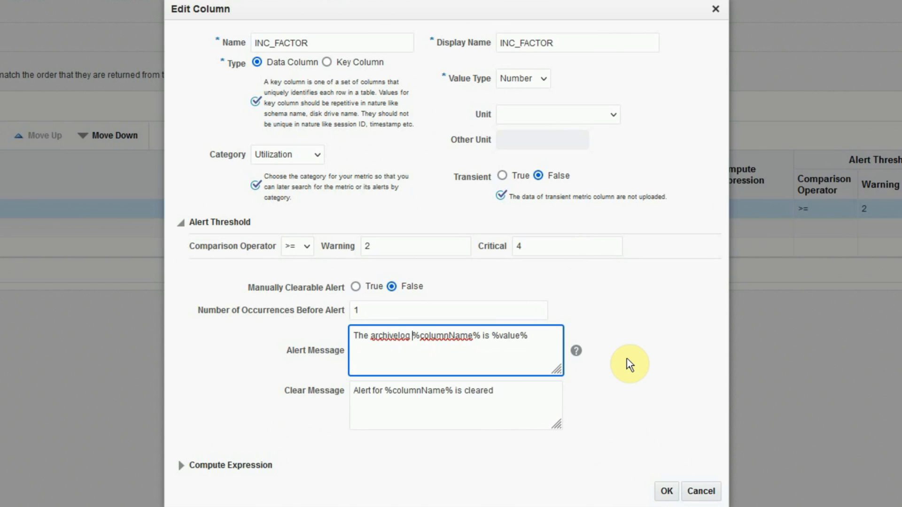
type("generation")
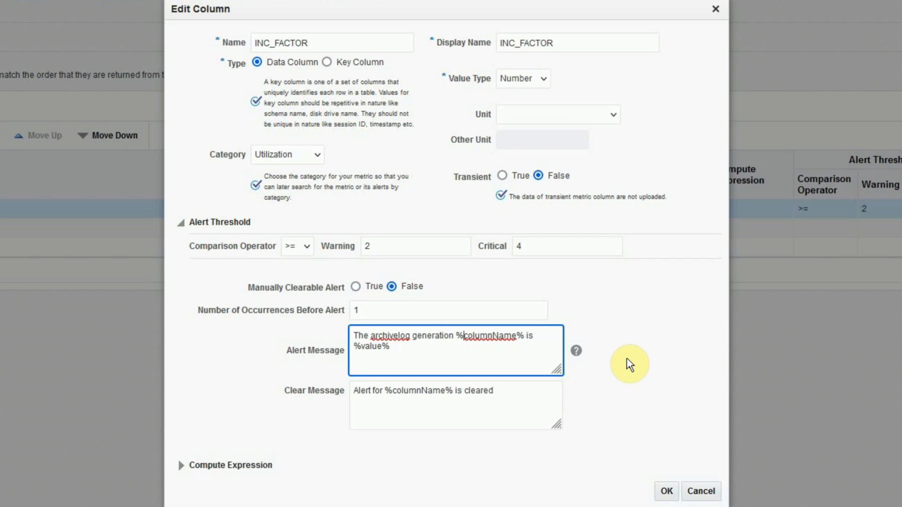
Step: Replace columnName inside the alert message's first percent-sign placeholder with CURR_VAL
key("shift+Right")
key("shift+Right")
key("shift+Right")
key("shift+Right")
key("shift+Right")
key("shift+Right")
key("shift+Right")
key("shift+Right")
key("shift+Right")
key("shift+Right")
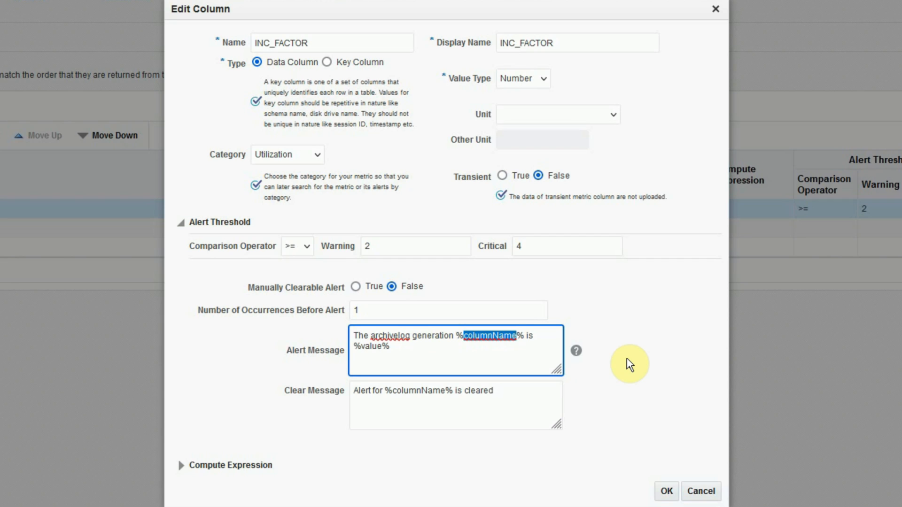
key("BackSpace")
type("CURR")
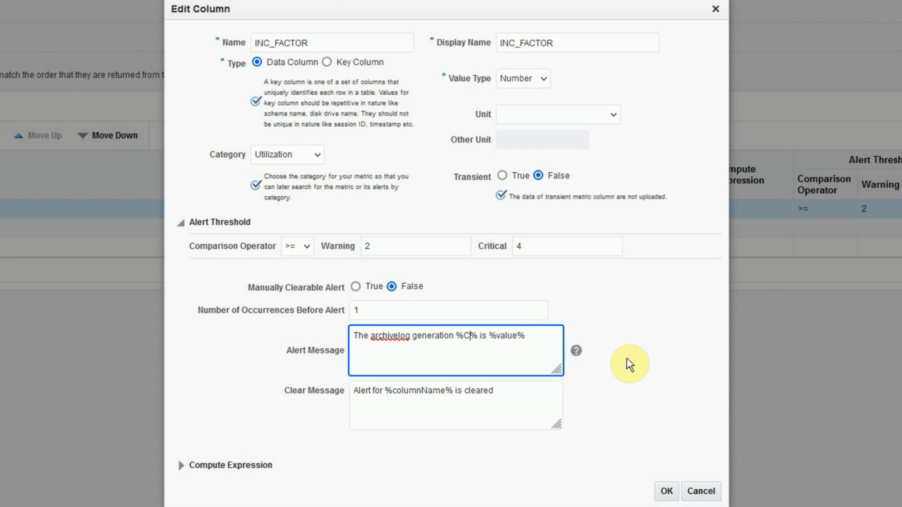
type("_VAL")
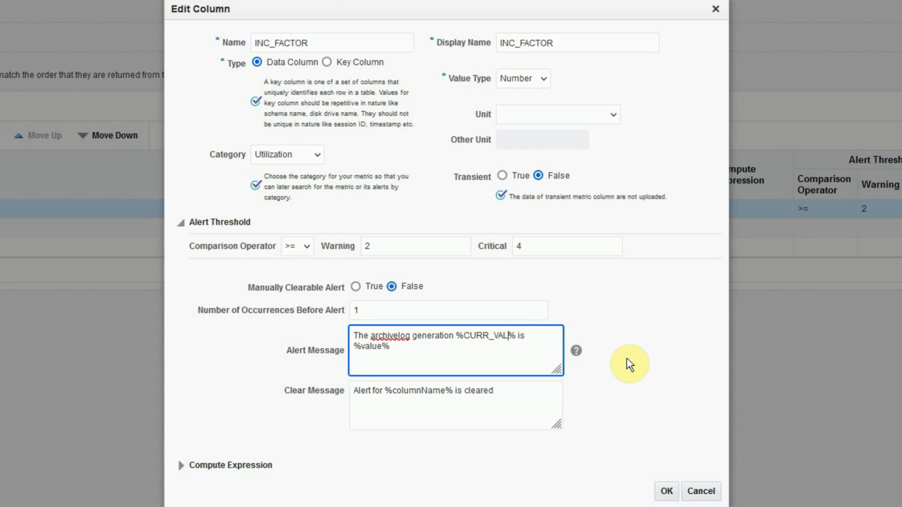
Step: Insert the unit GB directly after the %CURR_VAL% placeholder in the alert message, without a space
key("Right")
key("Right")
type("GB")
key("Left")
key("Left")
key("Left")
key("BackSpace")
Step: Insert "%INC_FACTOR% times the last 7 day's average of" before the %value% placeholder in the alert message
key("End")
type("%")
type("INC_FAC")
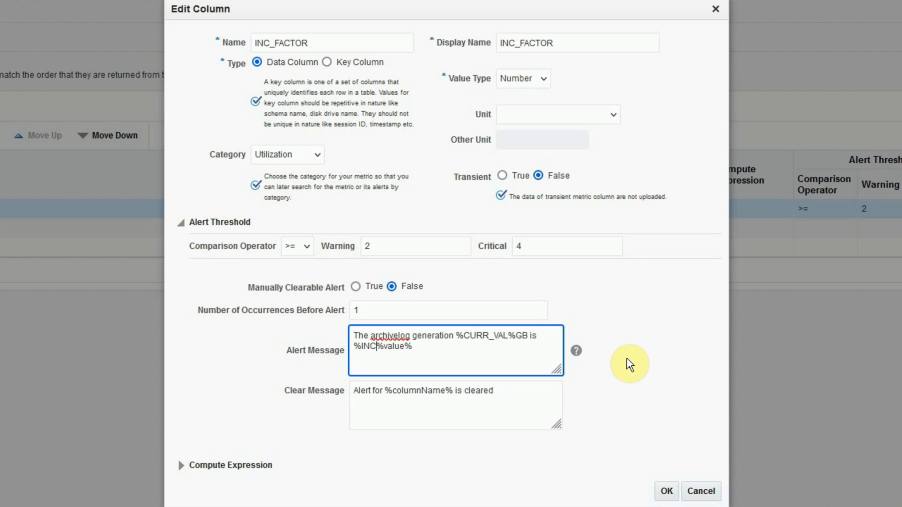
type("TOR%")
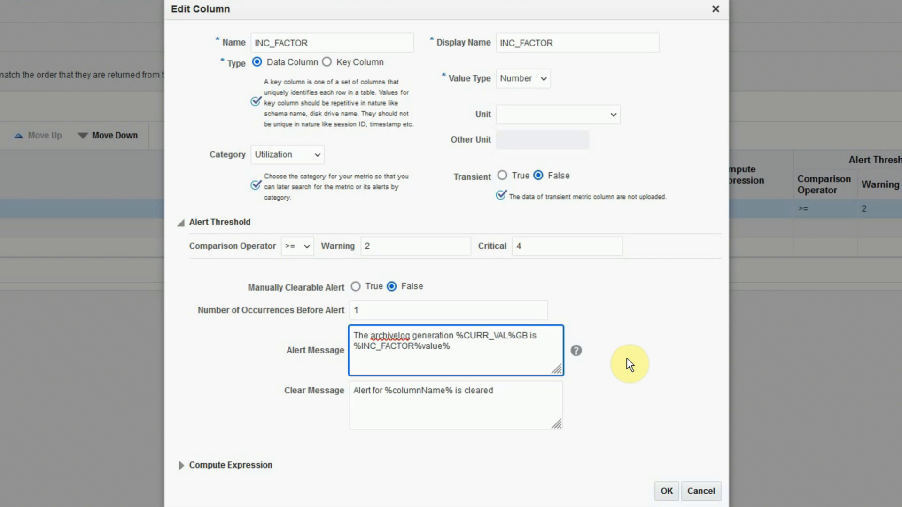
type(" times the la")
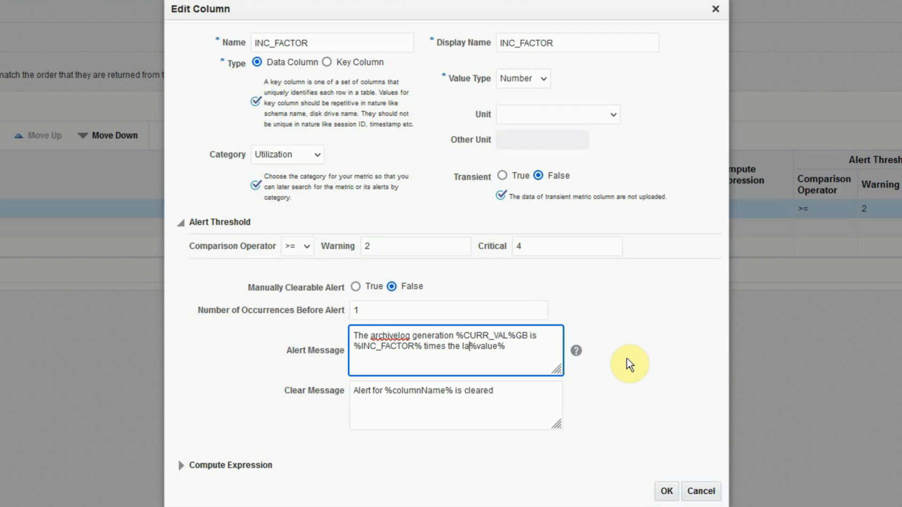
type("st 7 day's average")
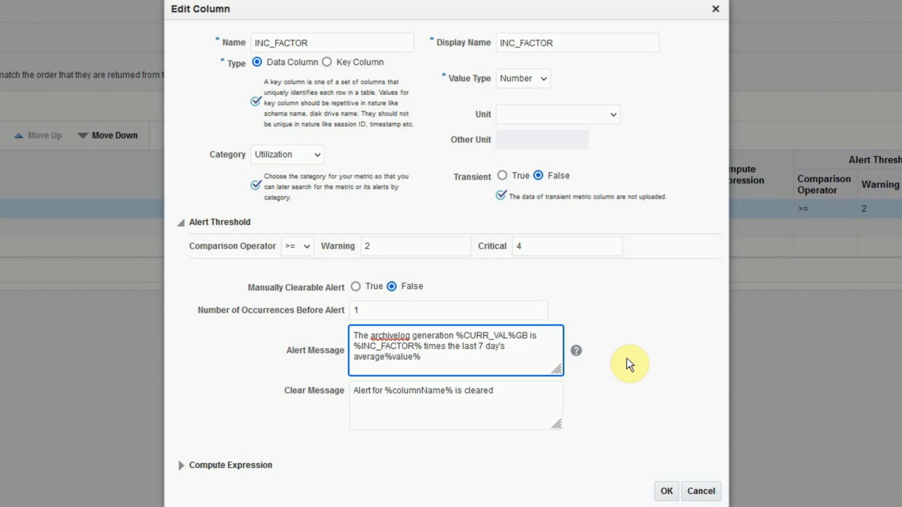
type(" of")
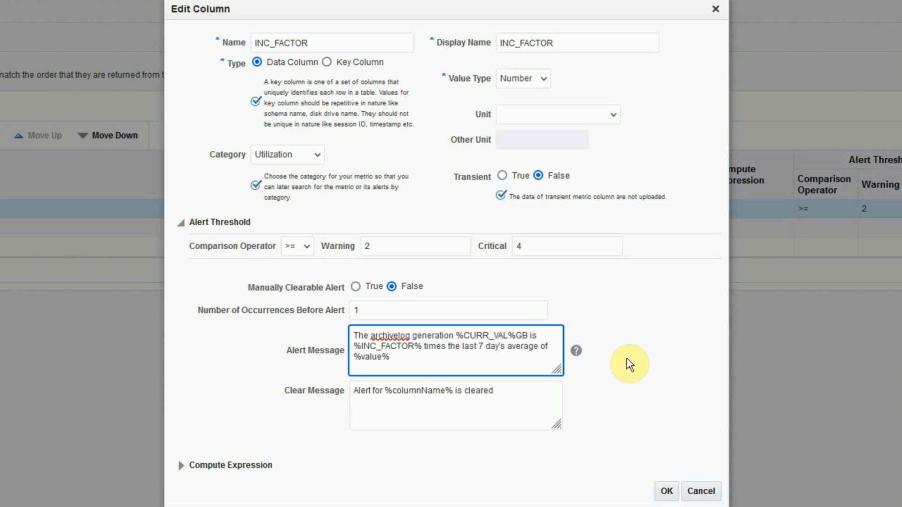
Step: Replace value in the alert message's final placeholder with AVG_VAL and end the message with GB
key("Right")
key("shift+Right")
key("shift+Right")
key("shift+Right")
key("shift+Right")
key("shift+Right")
key("BackSpace")
type("AVG_VALgb")
key("BackSpace")
key("BackSpace")
type("GB")
left_click(626, 359)
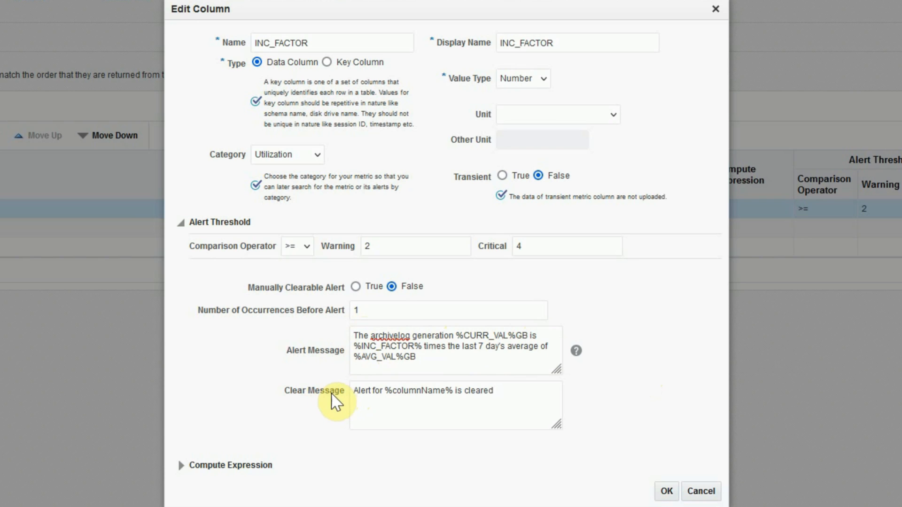
Step: Replace the INC_FACTOR column's clear message with "The archivelog generation is normal"
left_click(372, 393)
key("ctrl+a")
type("The archivelog generation %CURR_VAL%GB is")
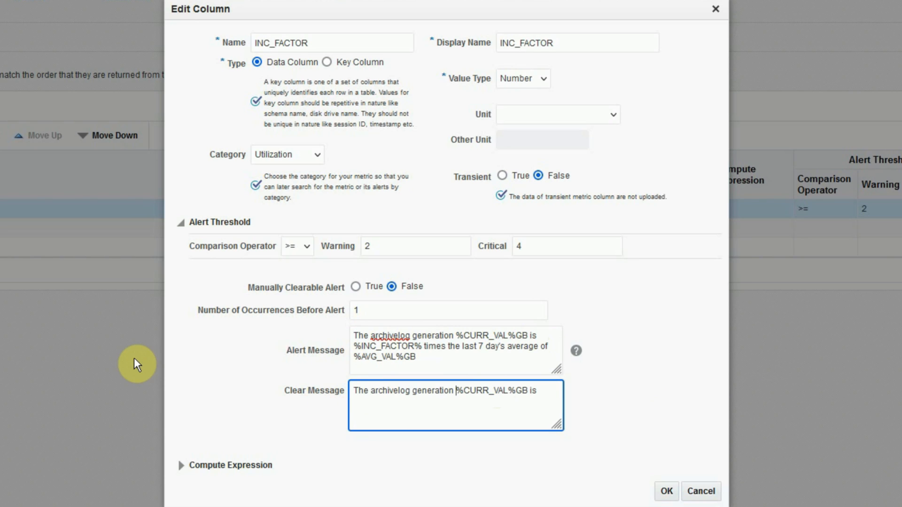
key("ctrl+shift+Right")
key("ctrl+shift+Right")
key("BackSpace")
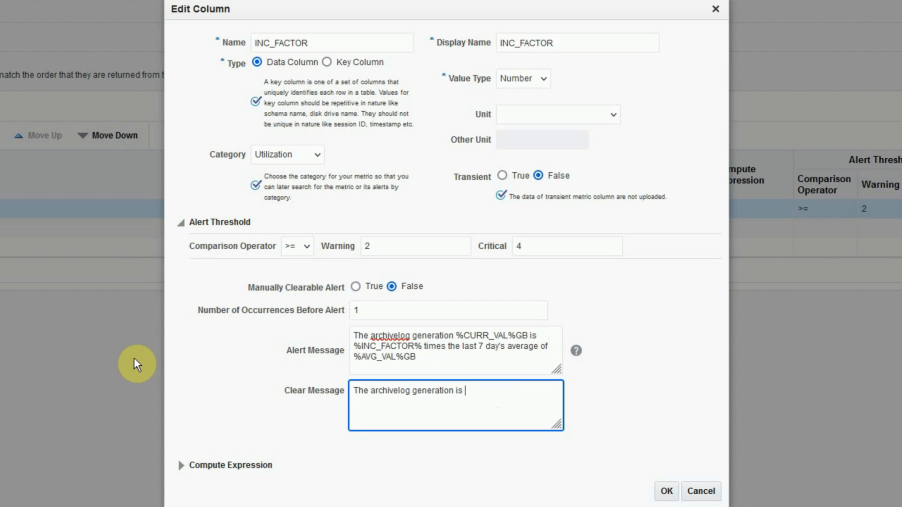
type("normal")
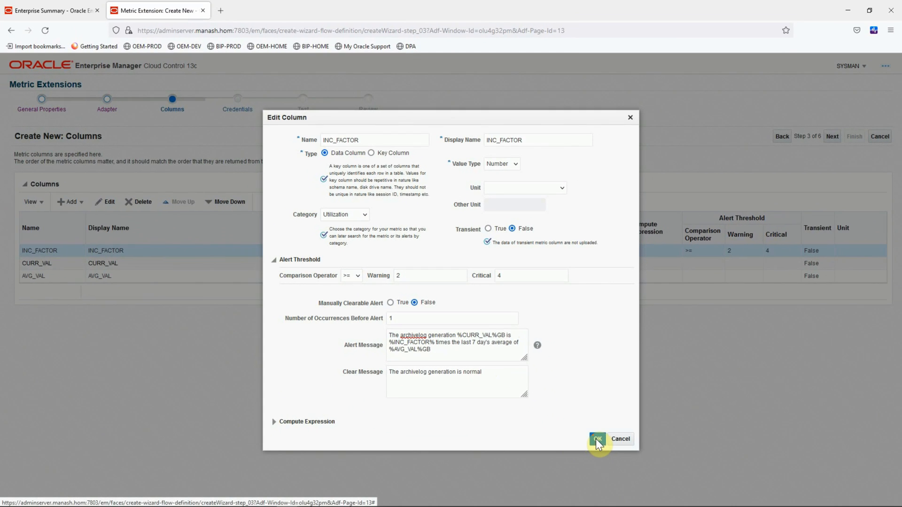
Step: Save the INC_FACTOR column changes and add the database instance catdb.manash.hom as a test target for the metric extension
left_click(597, 439)
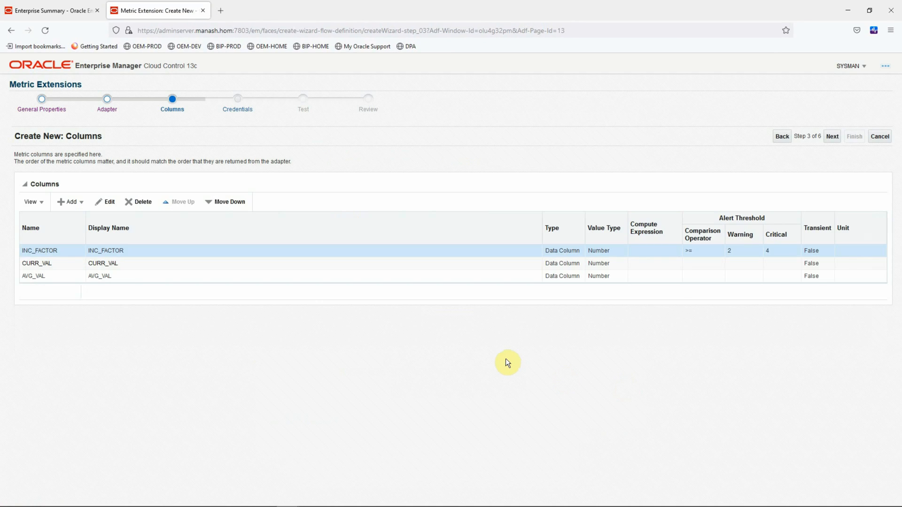
left_click(831, 137)
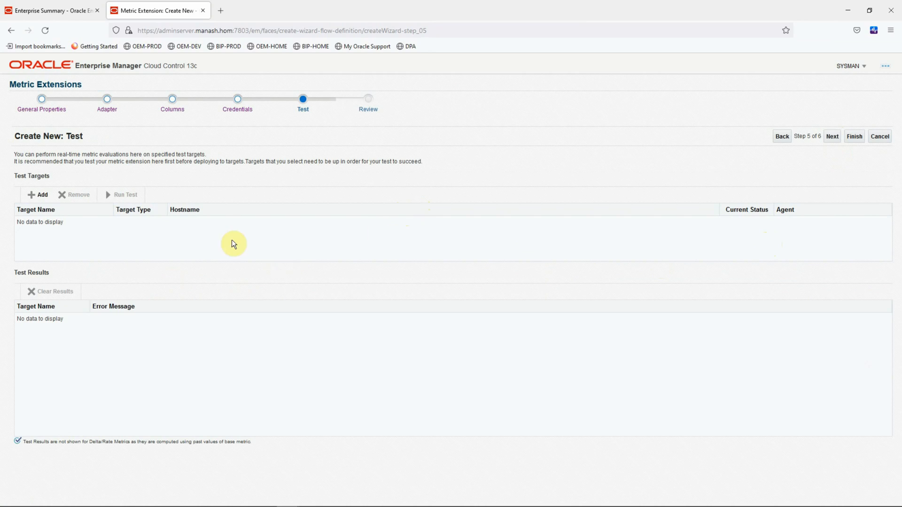
left_click(42, 198)
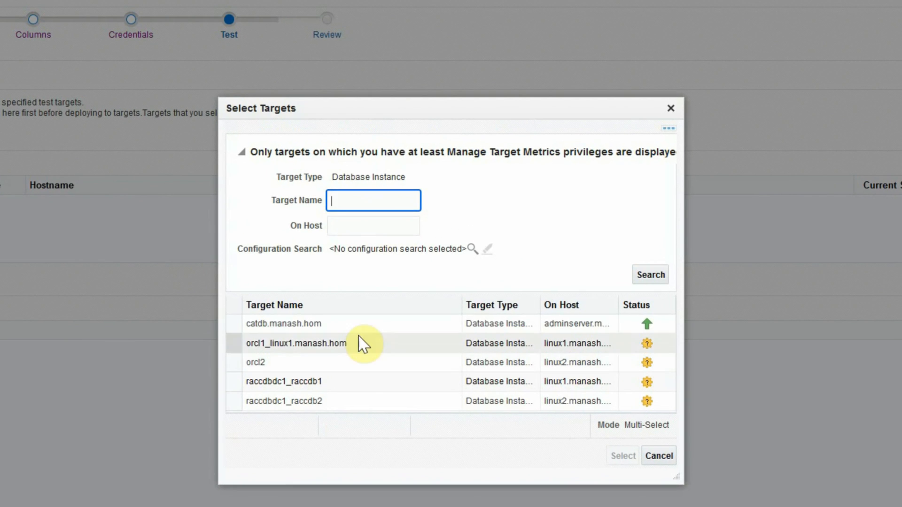
left_click(230, 324)
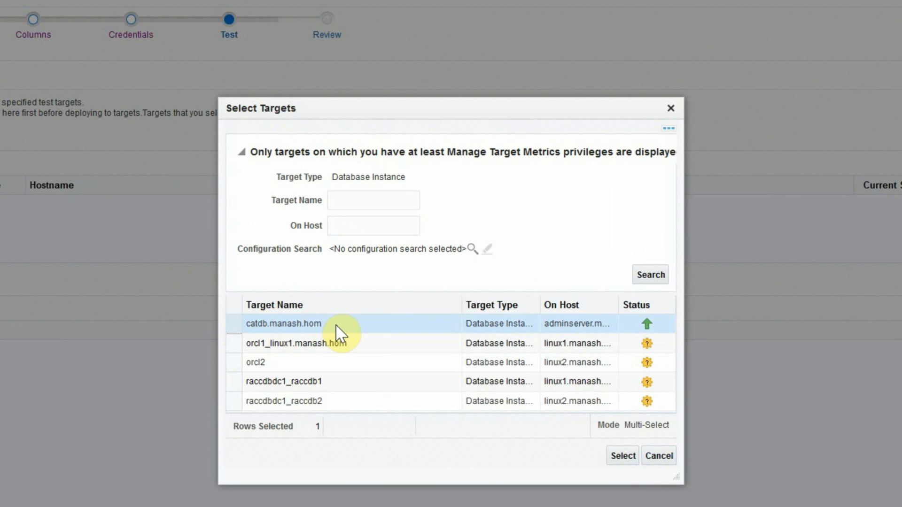
left_click(621, 457)
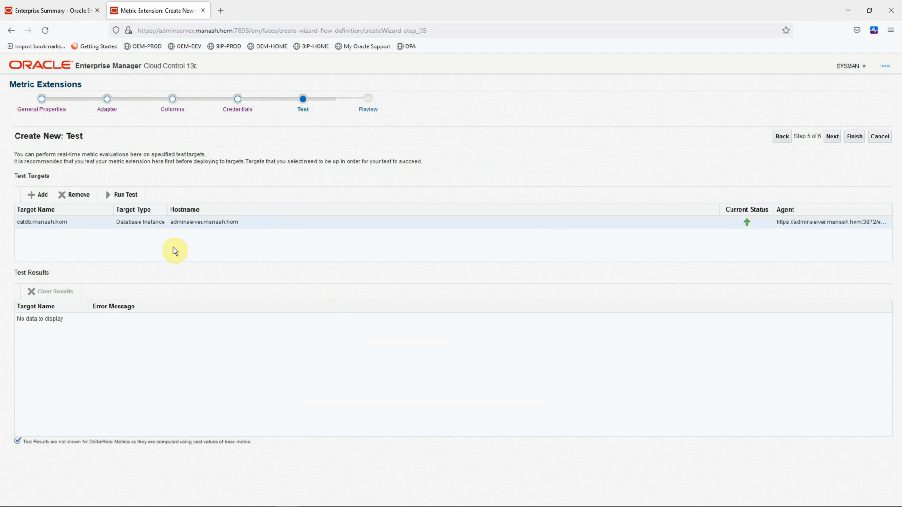
Step: Run the metric extension test on catdb.manash.hom and finish creating the extension
left_click(125, 196)
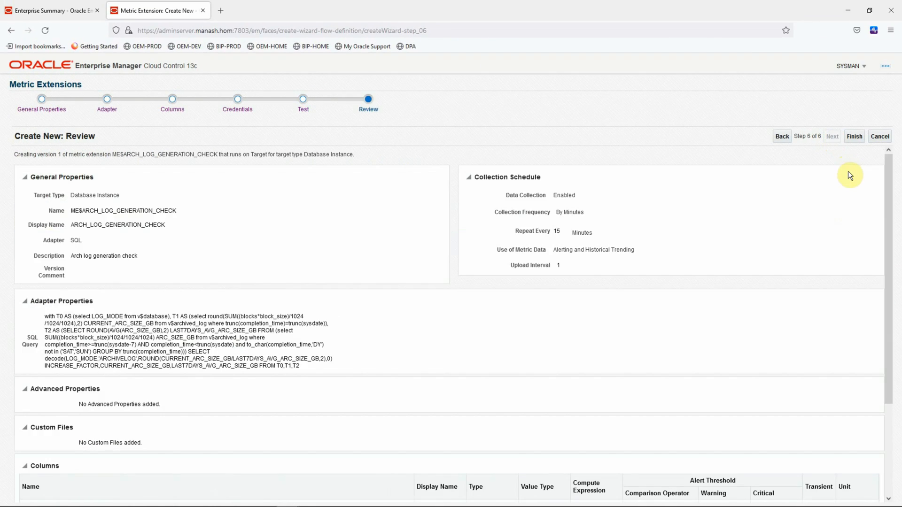
left_click(853, 136)
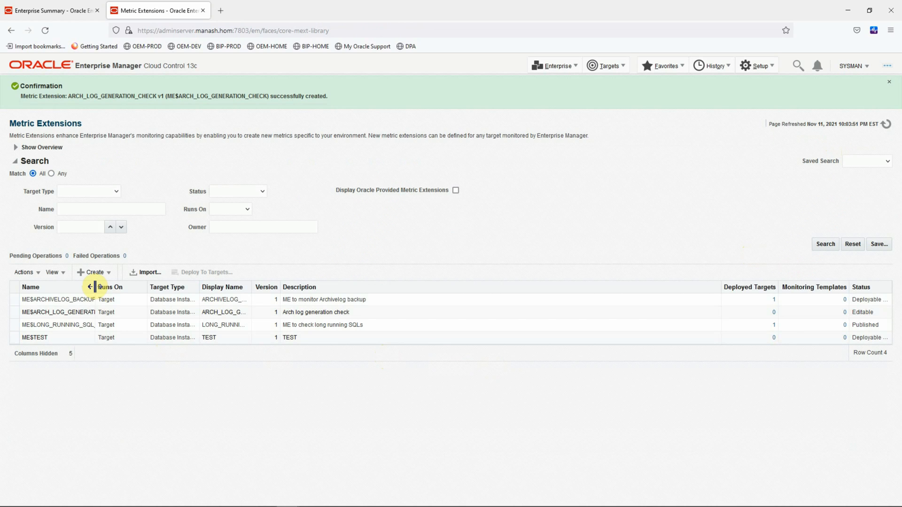
Step: Save the ME$ARCH_LOG_GENERATION_CHECK metric extension as a deployable draft and publish it
left_click_drag(95, 287, 131, 287)
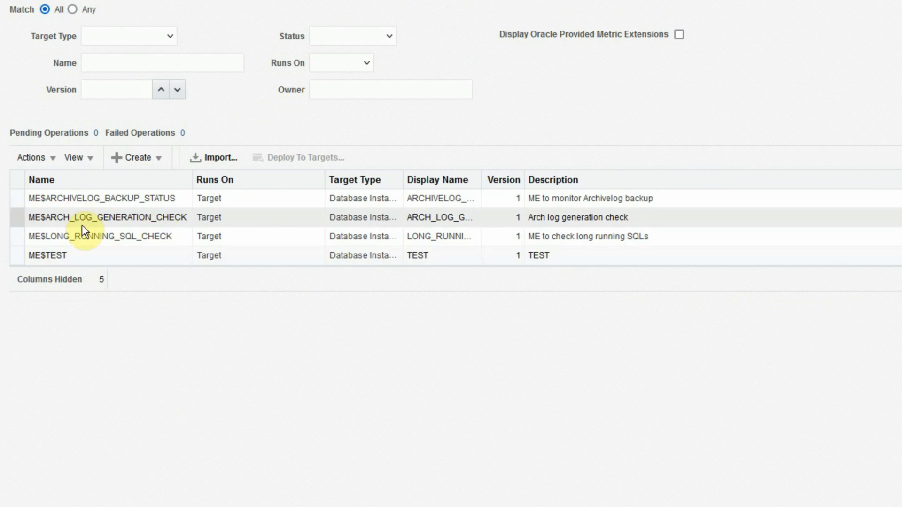
left_click(19, 217)
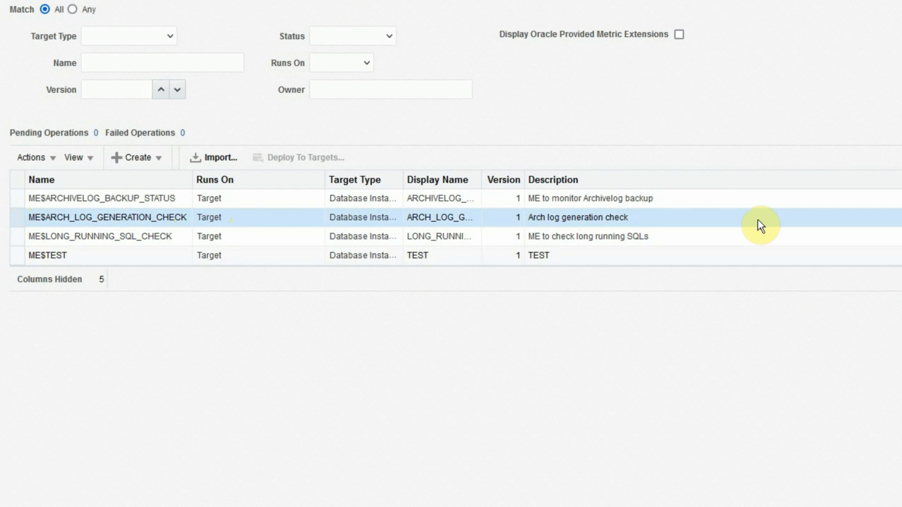
left_click(52, 158)
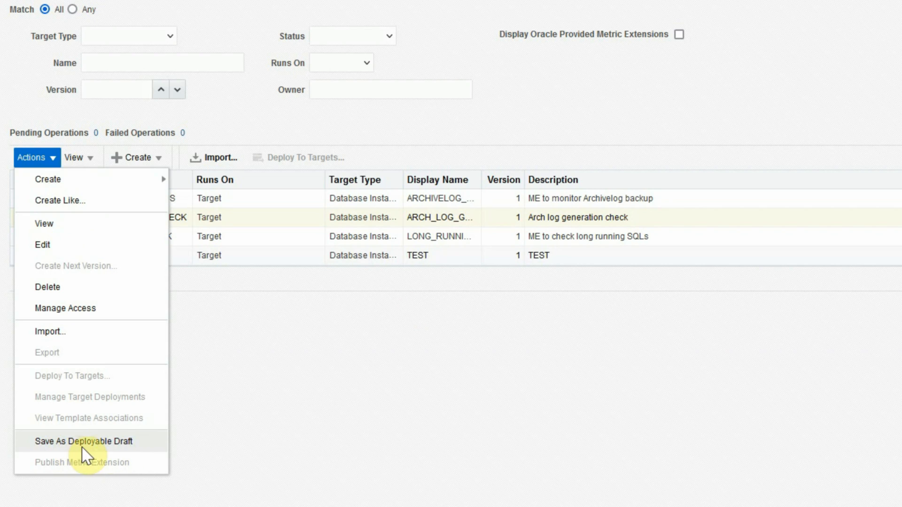
left_click(97, 446)
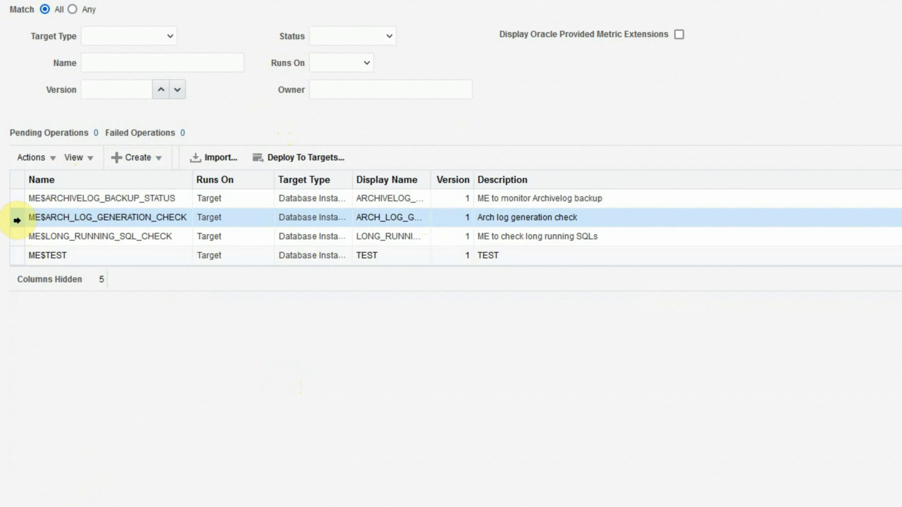
left_click(53, 160)
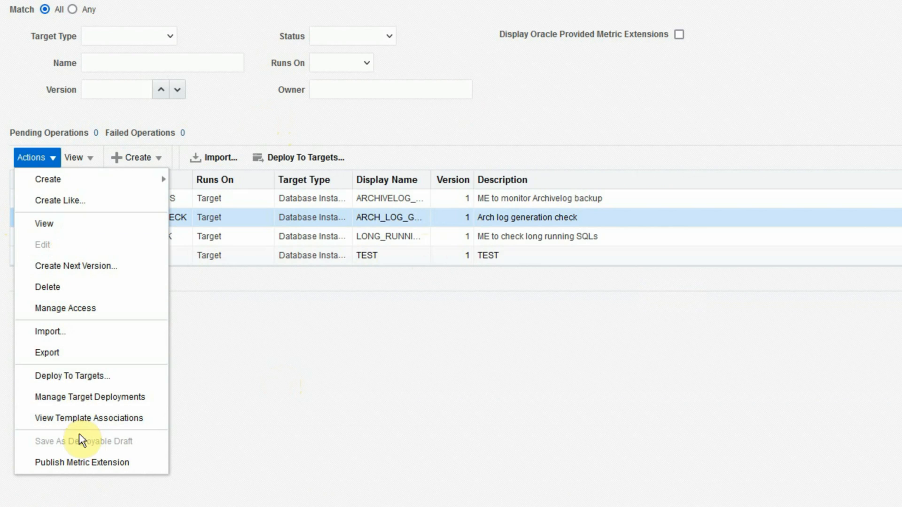
left_click(85, 463)
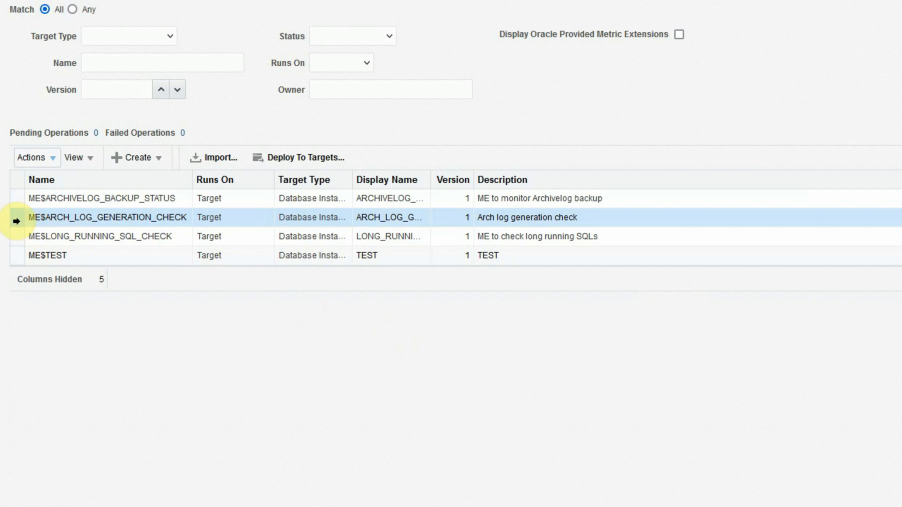
Step: Deploy ME$ARCH_LOG_GENERATION_CHECK to the database instance catdb.manash.hom and submit the operation
left_click(16, 218)
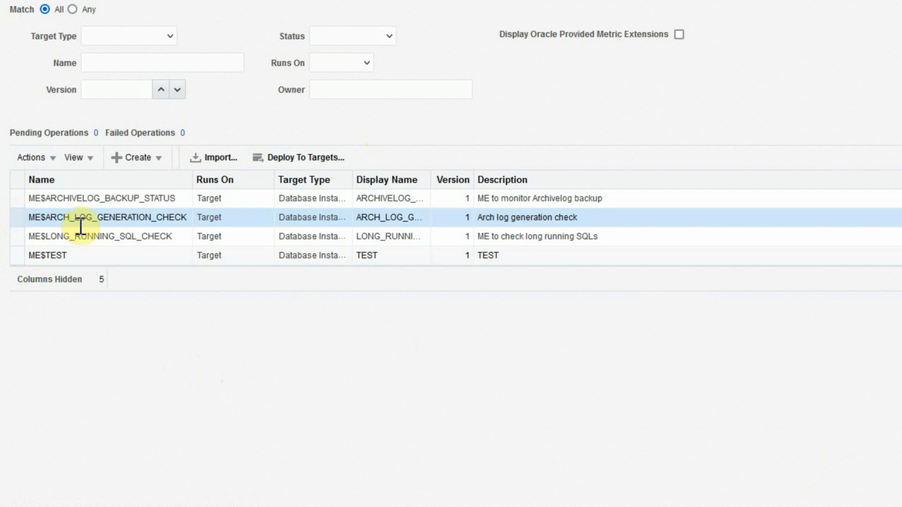
left_click(285, 158)
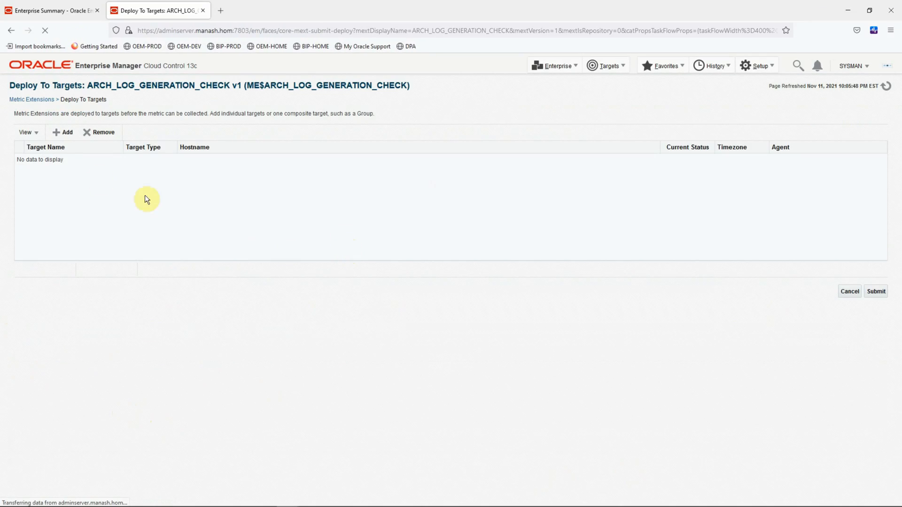
left_click(65, 133)
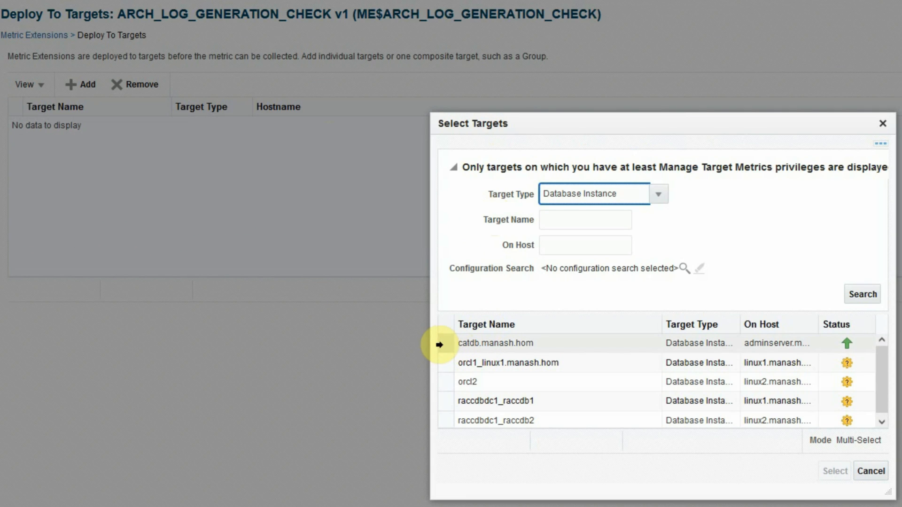
left_click(305, 306)
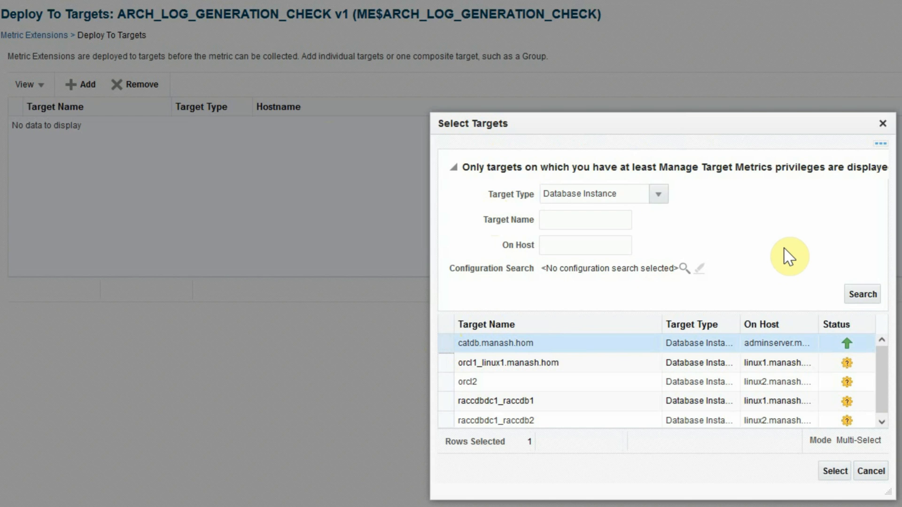
left_click(830, 476)
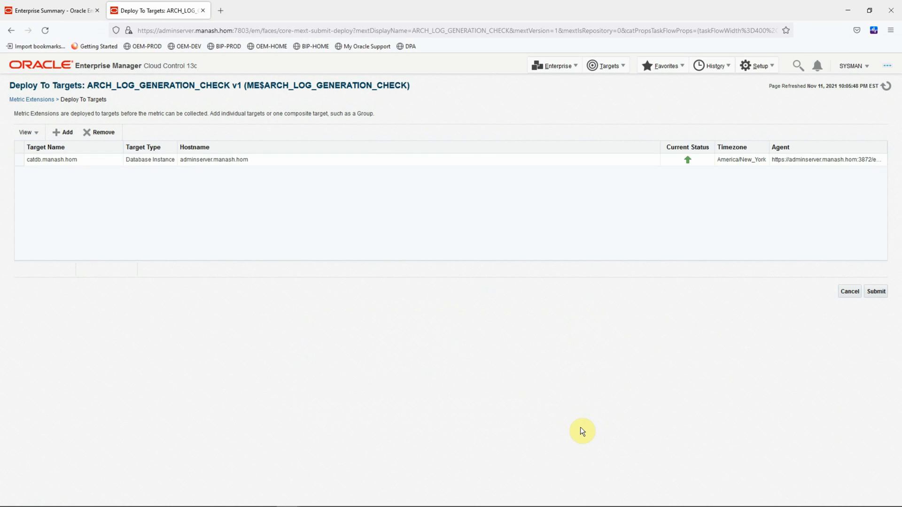
left_click(882, 295)
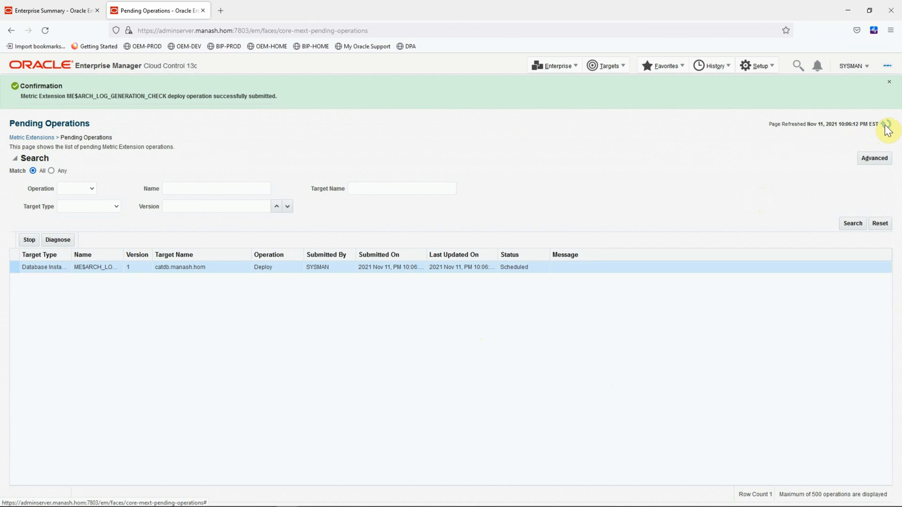
Step: Refresh the pending operations and check the deployment of ME$ARCH_LOG_GENERATION_CHECK in the metric extensions list
left_click(887, 127)
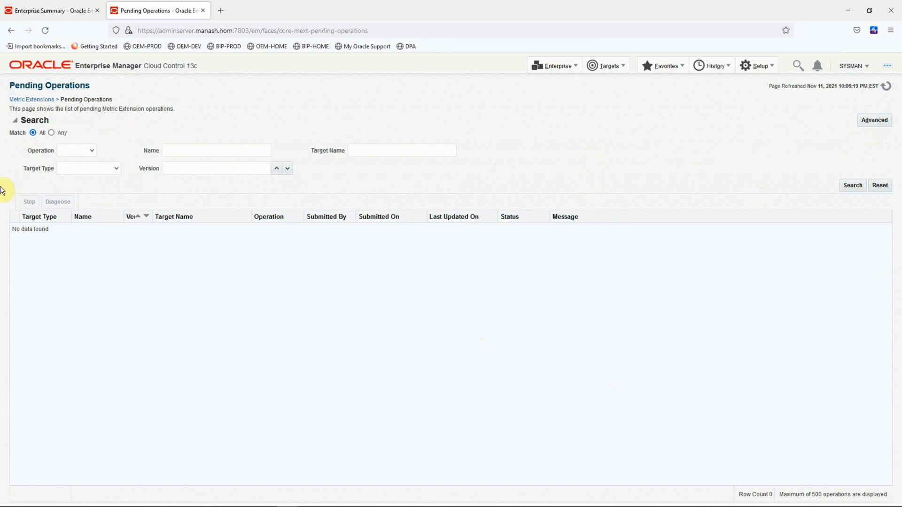
left_click(33, 100)
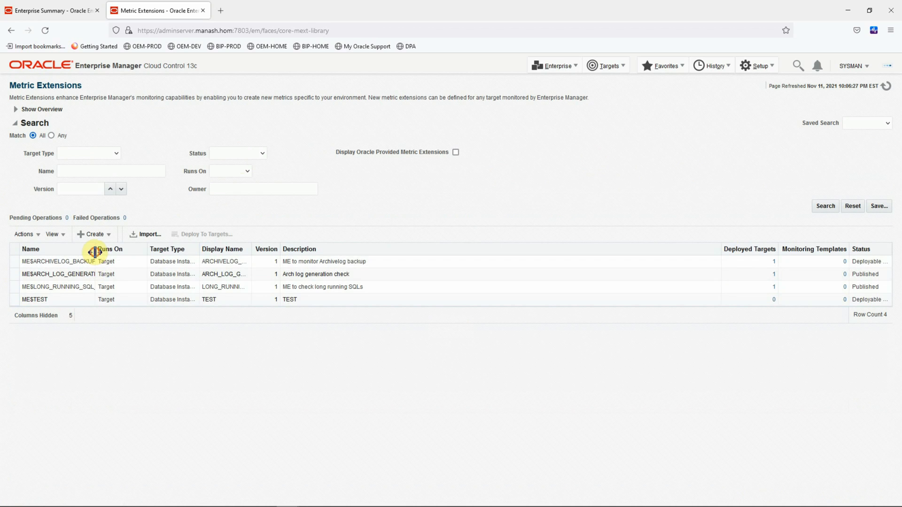
left_click_drag(96, 250, 161, 251)
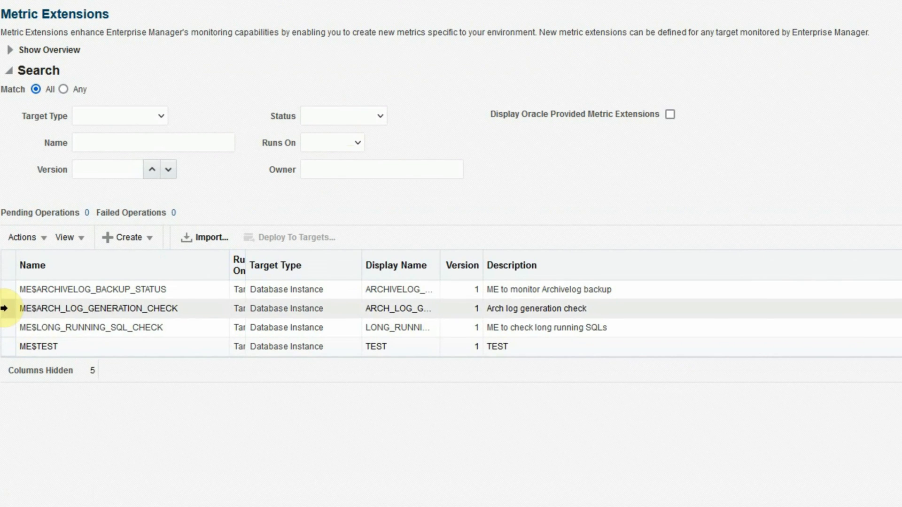
left_click(44, 292)
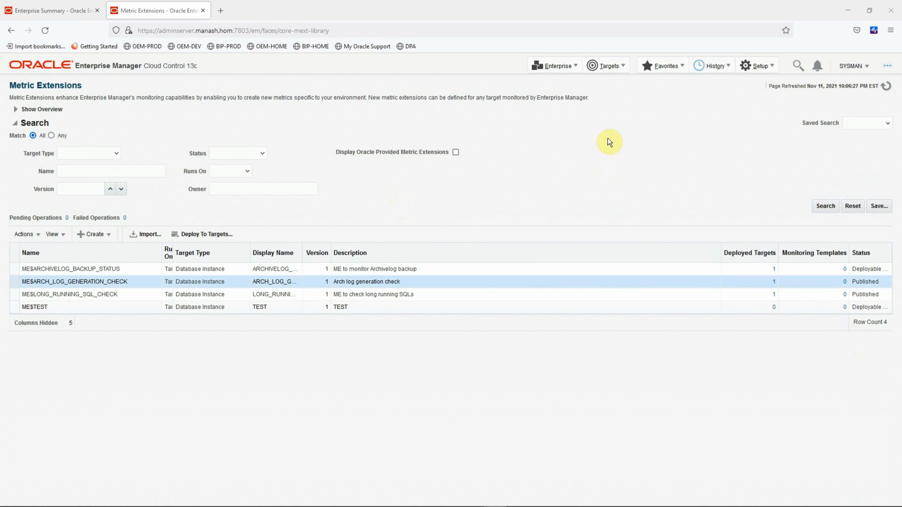
Step: Open the Metric and Collection Settings of the database instance catdb.manash.hom from the list of all targets
left_click(611, 66)
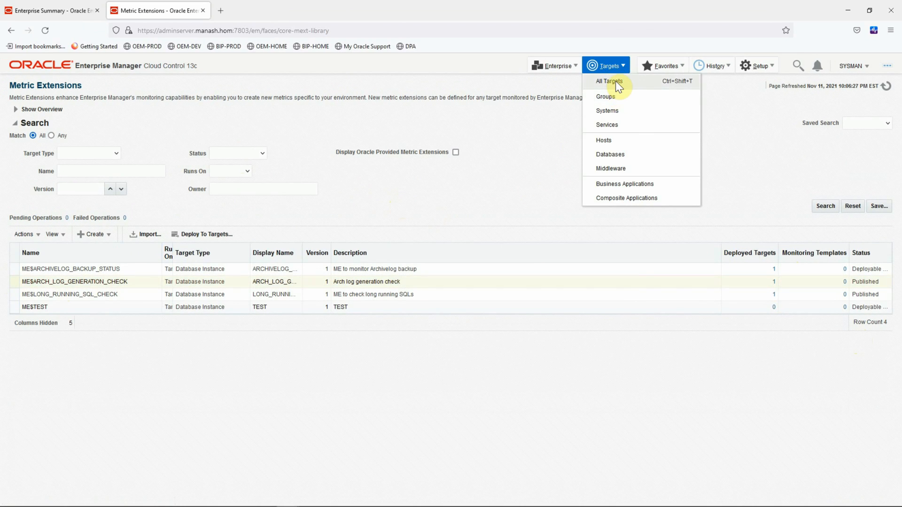
left_click(614, 81)
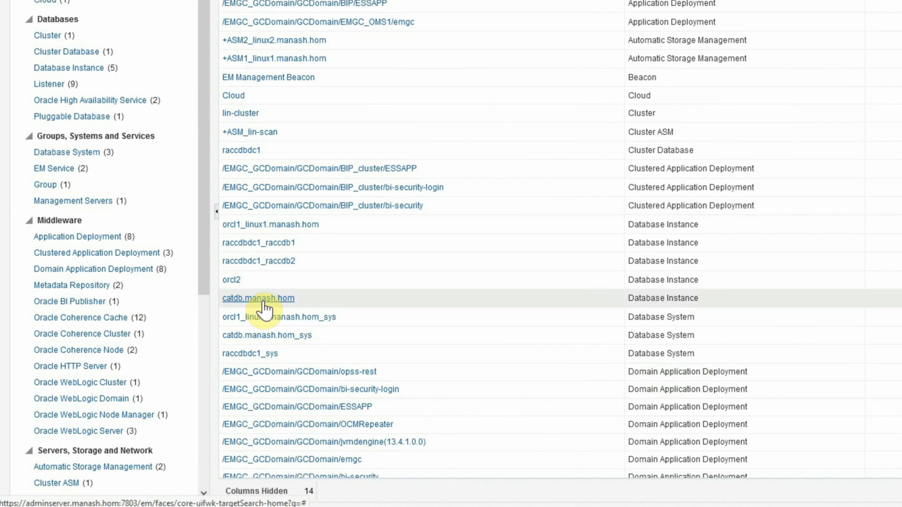
left_click(272, 290)
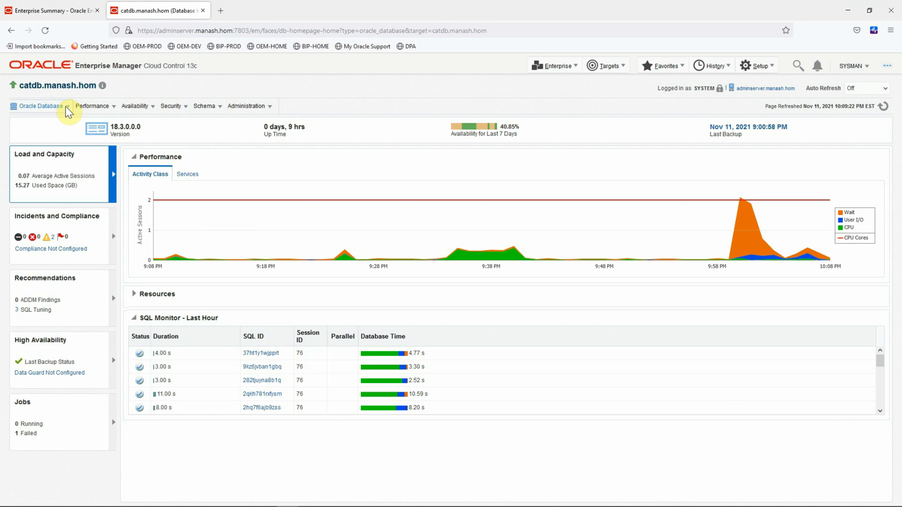
left_click(66, 106)
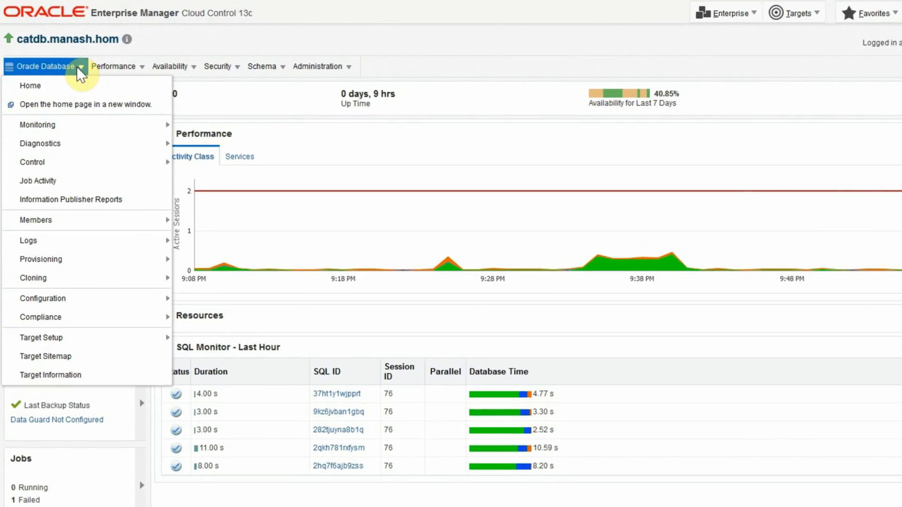
mouse_move(49, 151)
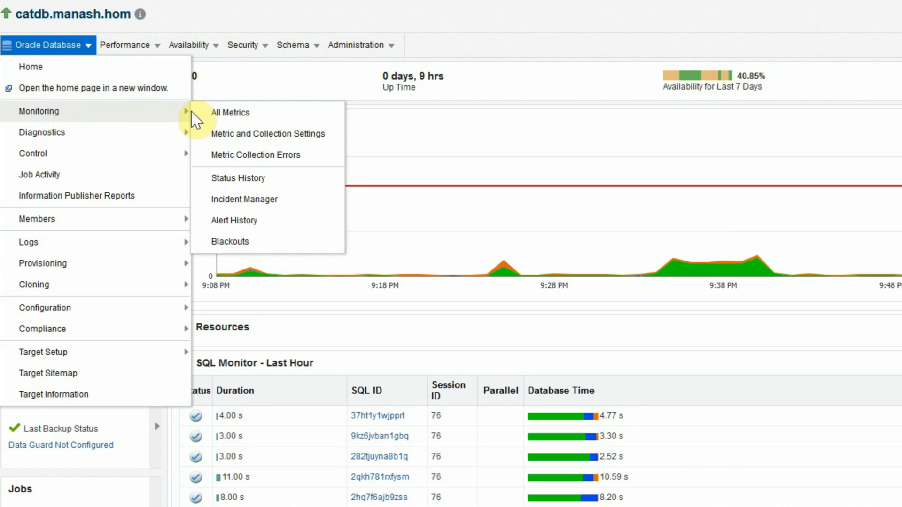
left_click(251, 136)
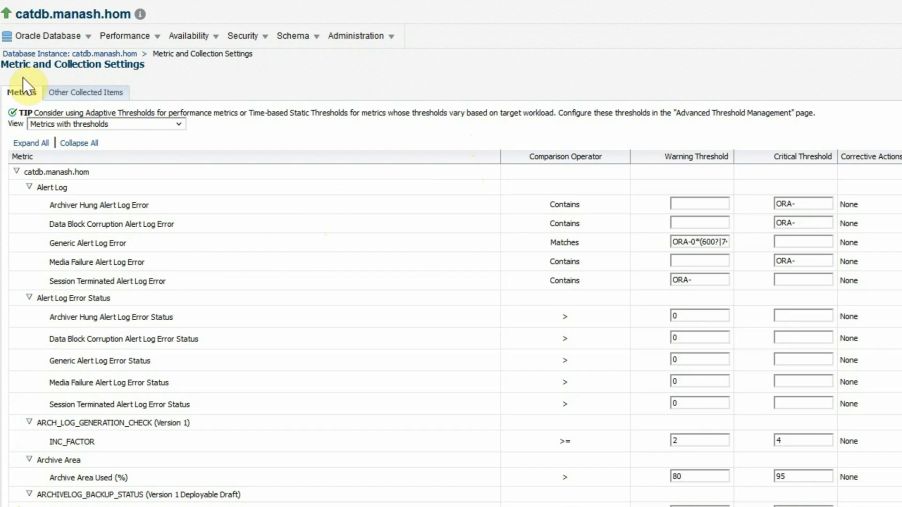
Step: Set the warning threshold of INC_FACTOR under ARCH_LOG_GENERATION_CHECK to .5
left_click_drag(37, 423, 202, 432)
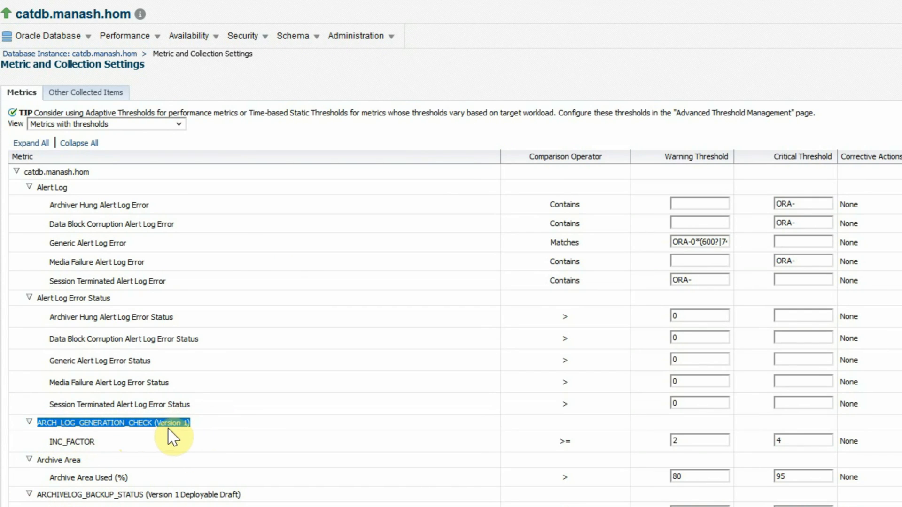
left_click(207, 430)
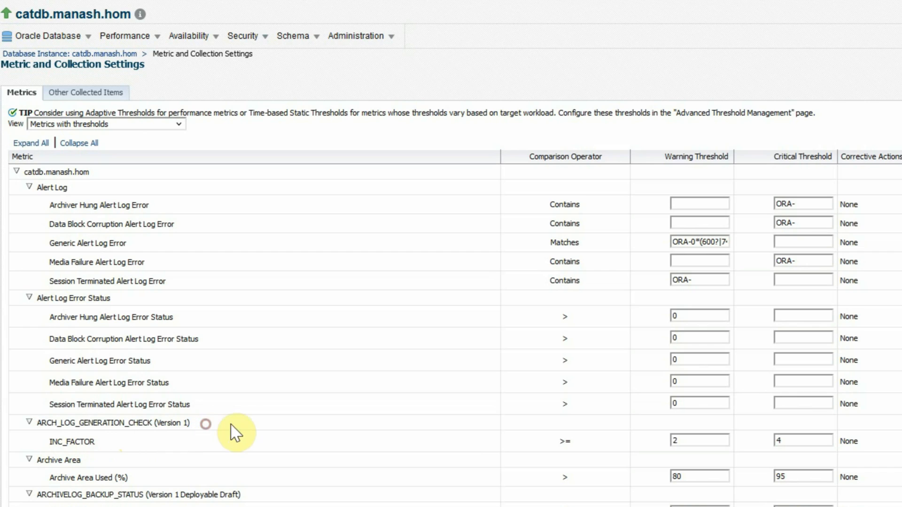
left_click(686, 441)
left_click(799, 440)
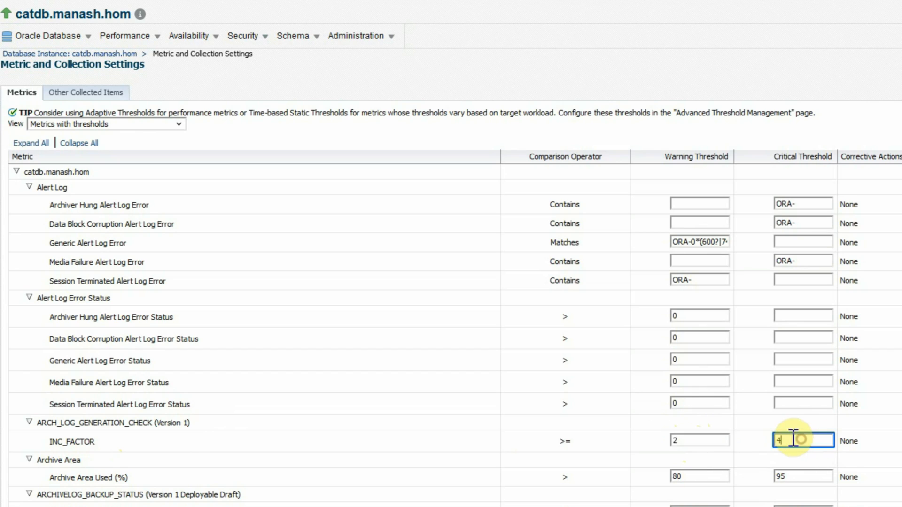
double_click(677, 440)
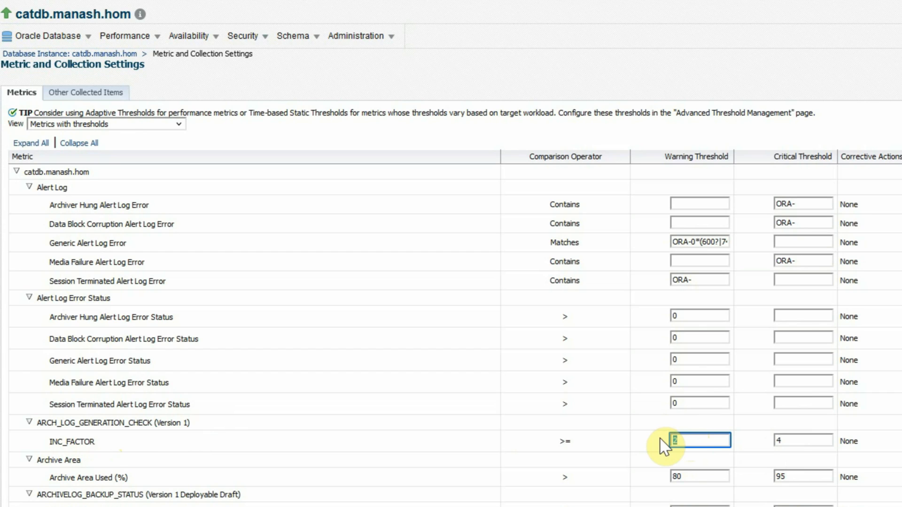
type(".5")
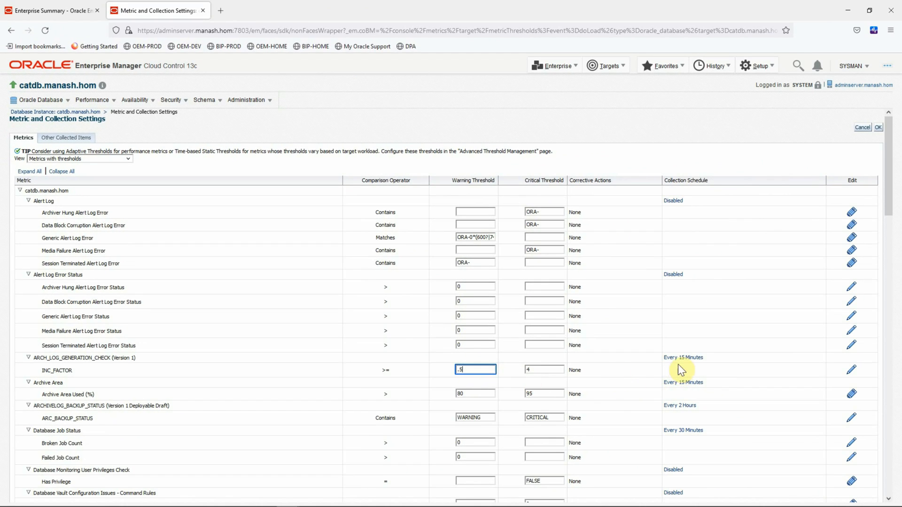
Step: Set the collection schedule of ARCH_LOG_GENERATION_CHECK to repeat every 1 minute and save the metric and collection settings
left_click(678, 360)
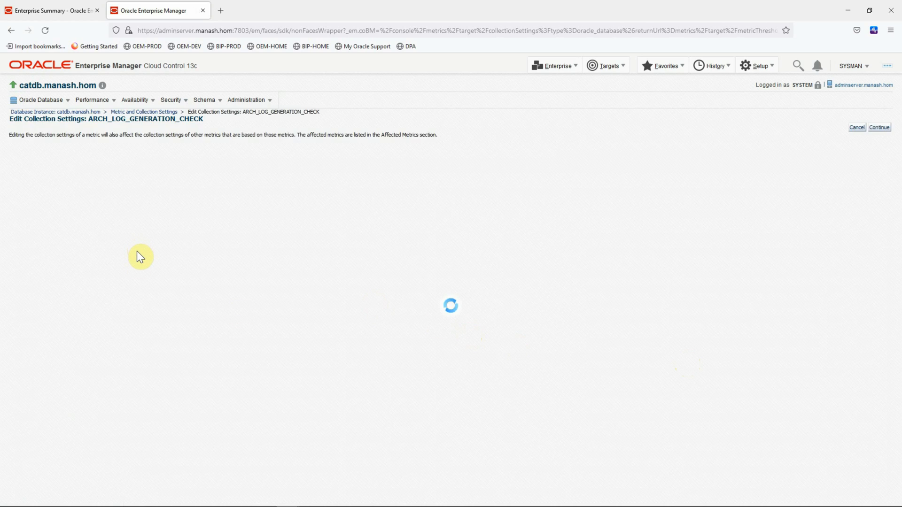
double_click(176, 198)
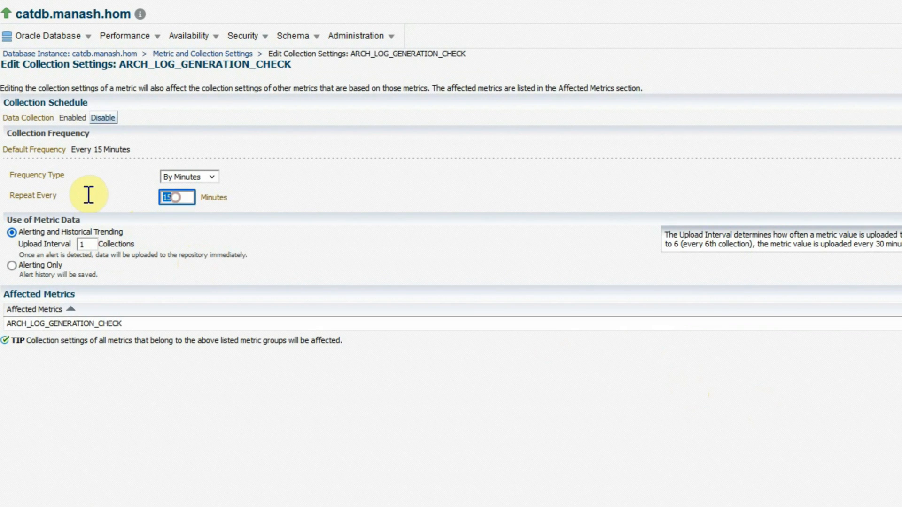
type("1")
left_click(365, 241)
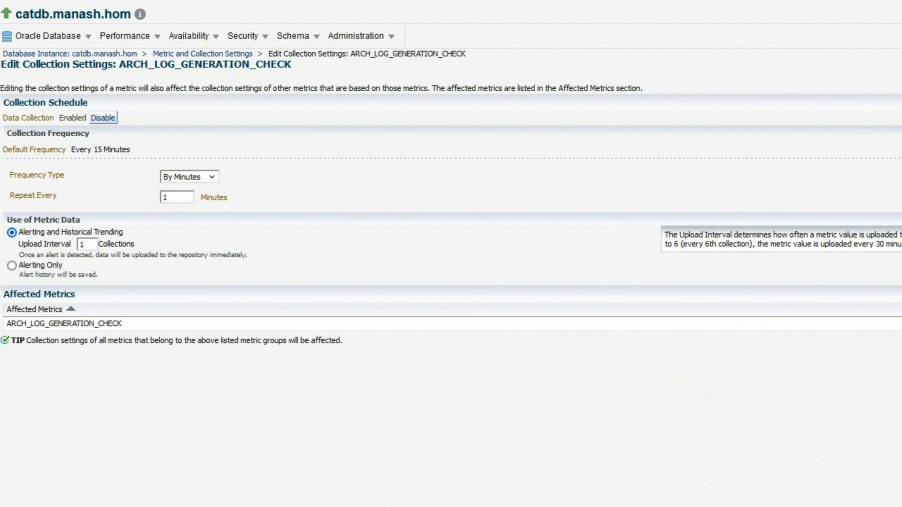
left_click(882, 313)
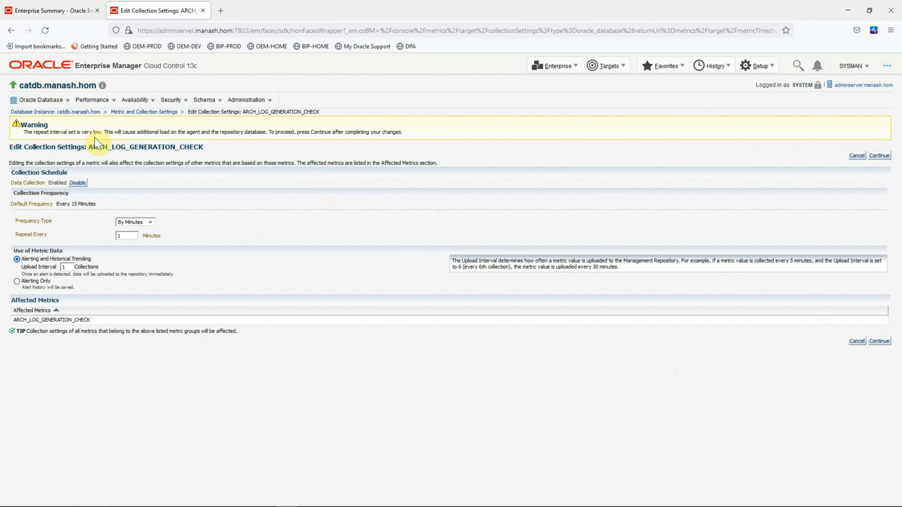
left_click(880, 156)
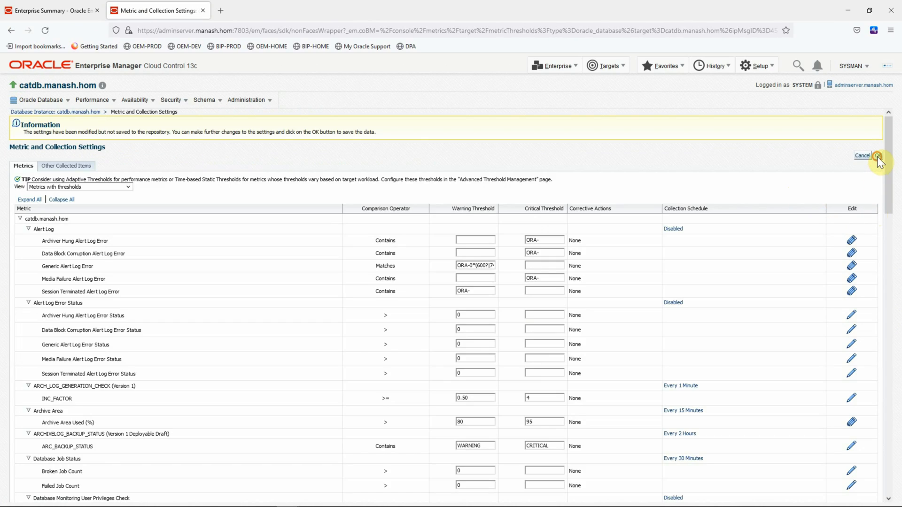
left_click(877, 156)
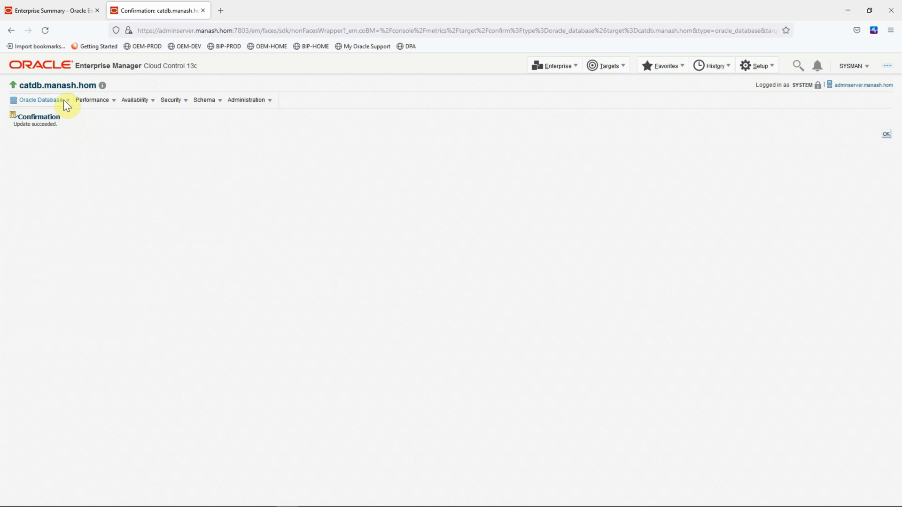
Step: Open the database's Incident Manager and examine the archivelog generation incident's event details
mouse_move(65, 100)
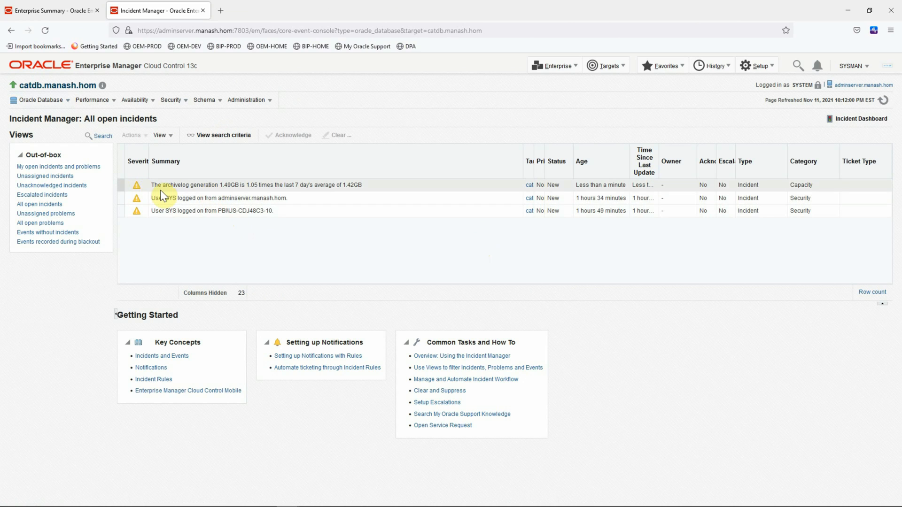
left_click(382, 187)
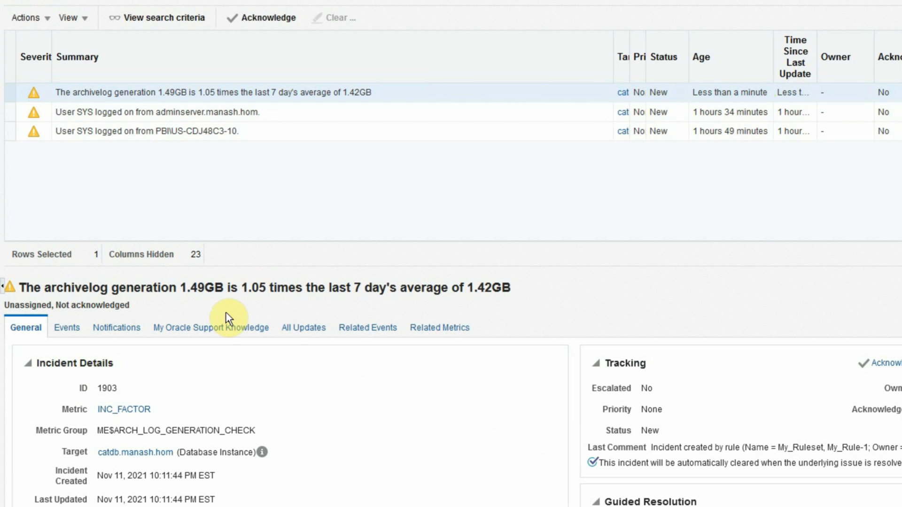
left_click(70, 334)
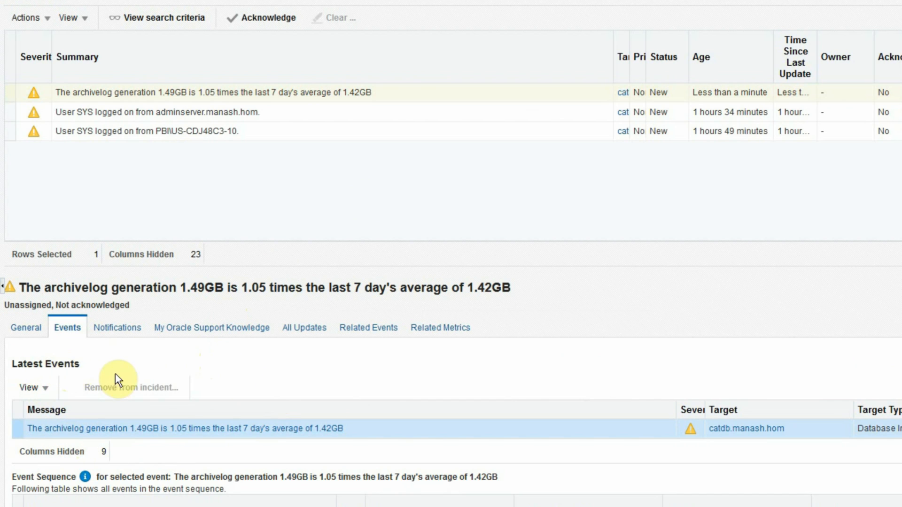
left_click(104, 429)
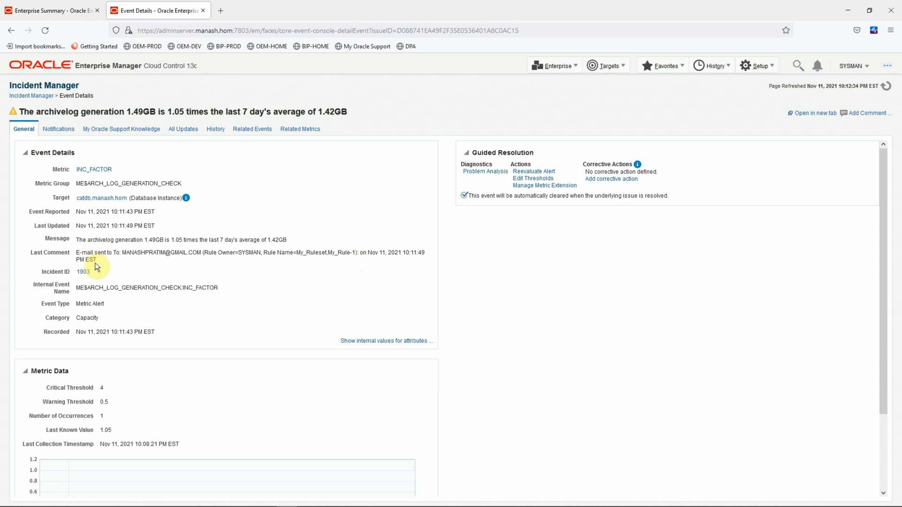
Step: Switch to Gmail and check the warning e-mail about archivelog generation on catdb.manash.hom
left_click(142, 265)
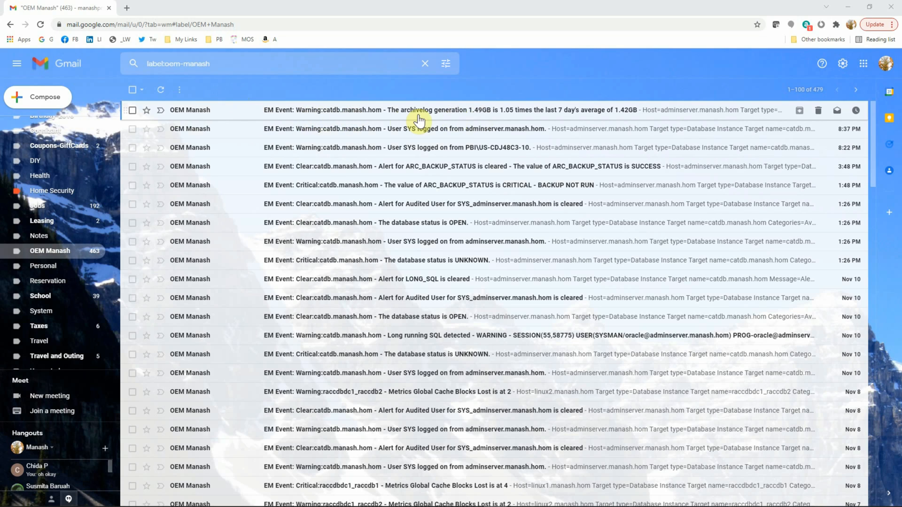
left_click(325, 116)
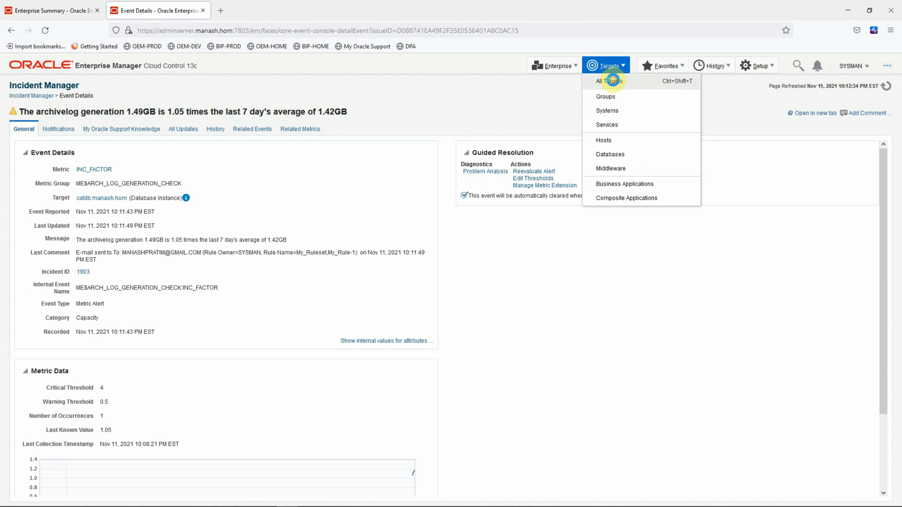
Step: Return to Enterprise Manager and open the Metric and Collection Settings of the database instance catdb.manash.hom from all targets
left_click(612, 81)
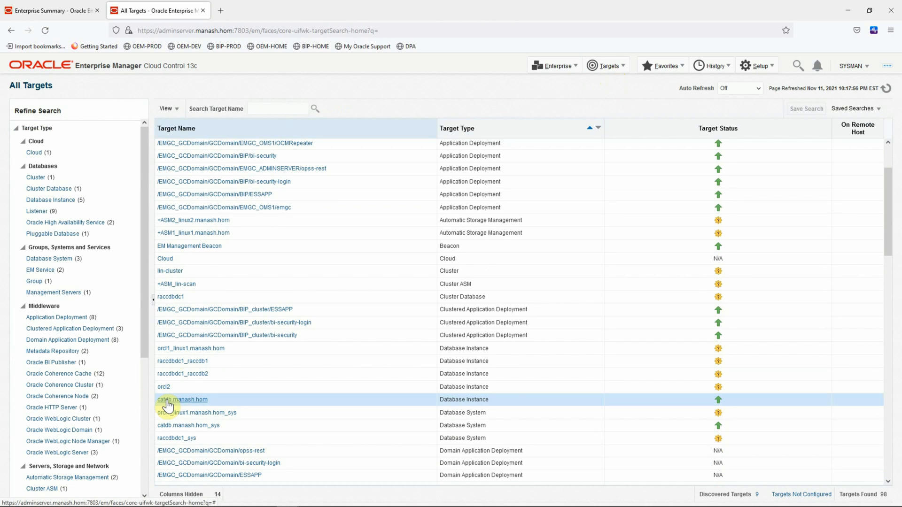
left_click(166, 400)
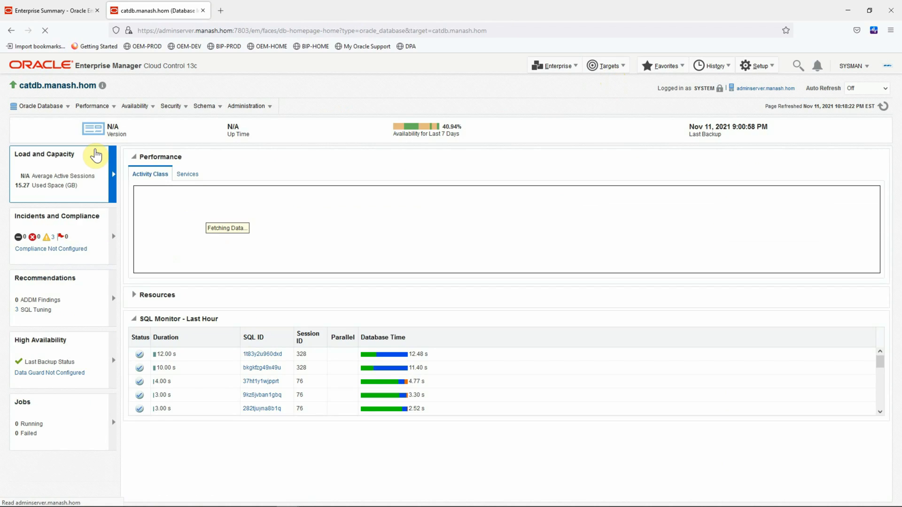
left_click(65, 108)
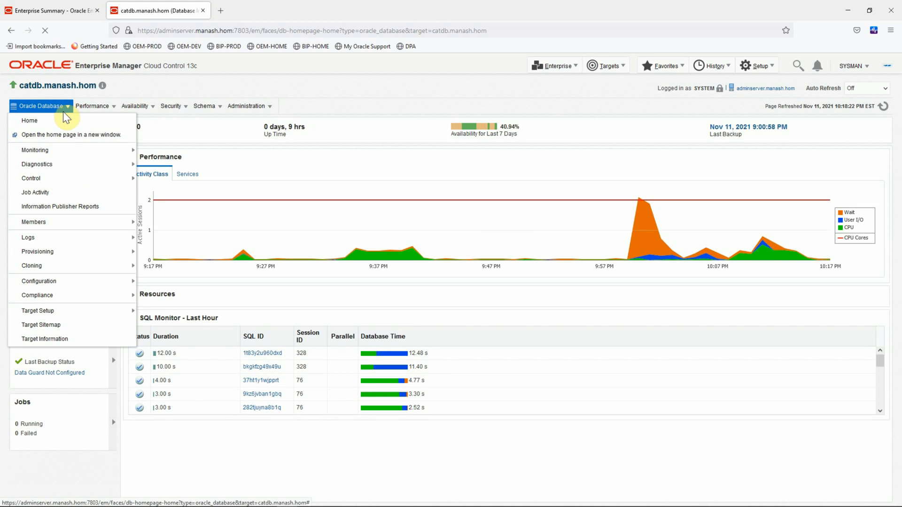
left_click(188, 166)
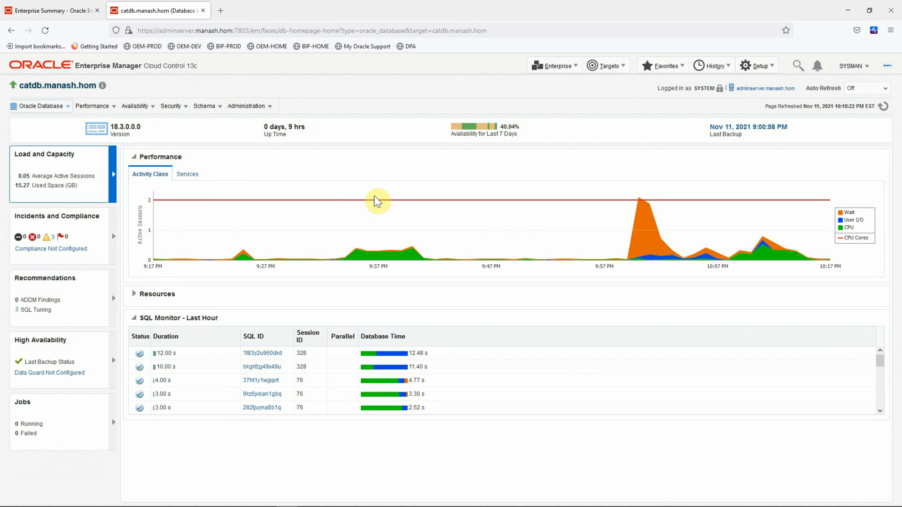
Step: Set the warning threshold of INC_FACTOR under ARCH_LOG_GENERATION_CHECK to 2
left_click_drag(32, 358, 136, 360)
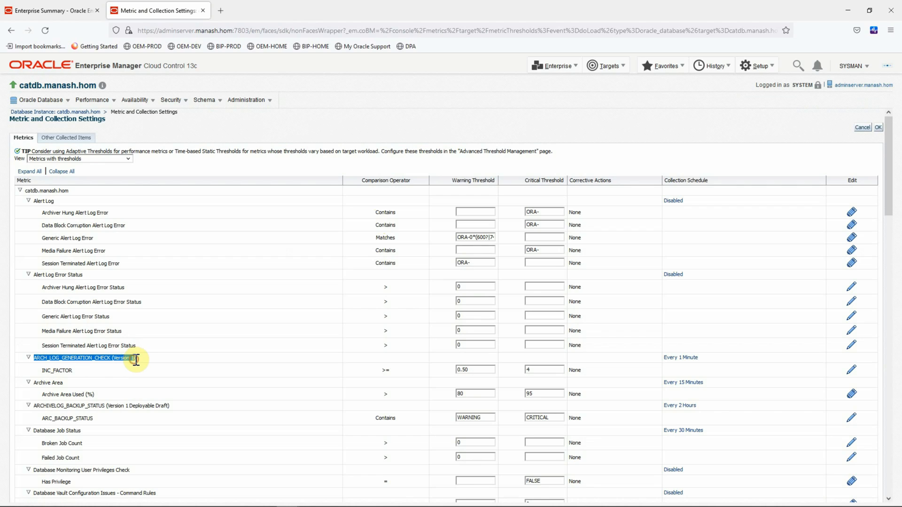
double_click(468, 370)
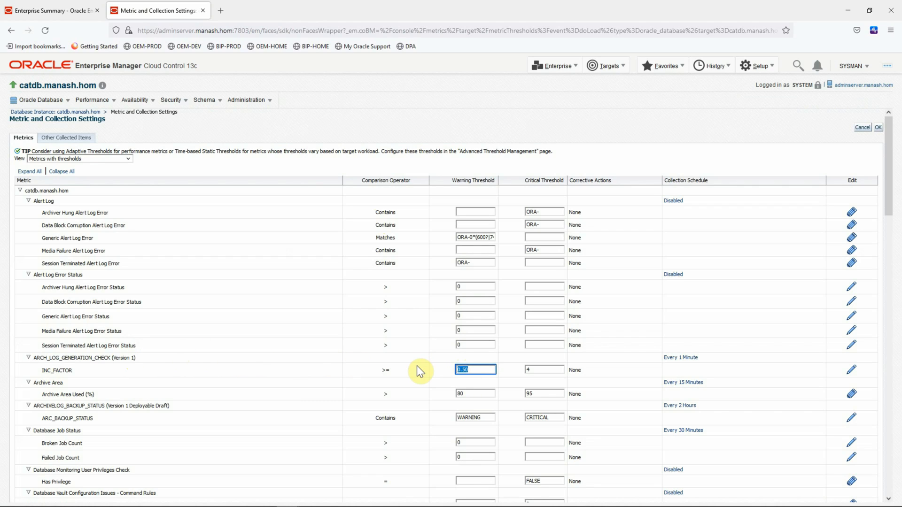
type("2")
Step: Set the collection schedule of ARCH_LOG_GENERATION_CHECK to repeat every 15 minutes and save the metric and collection settings
left_click(675, 358)
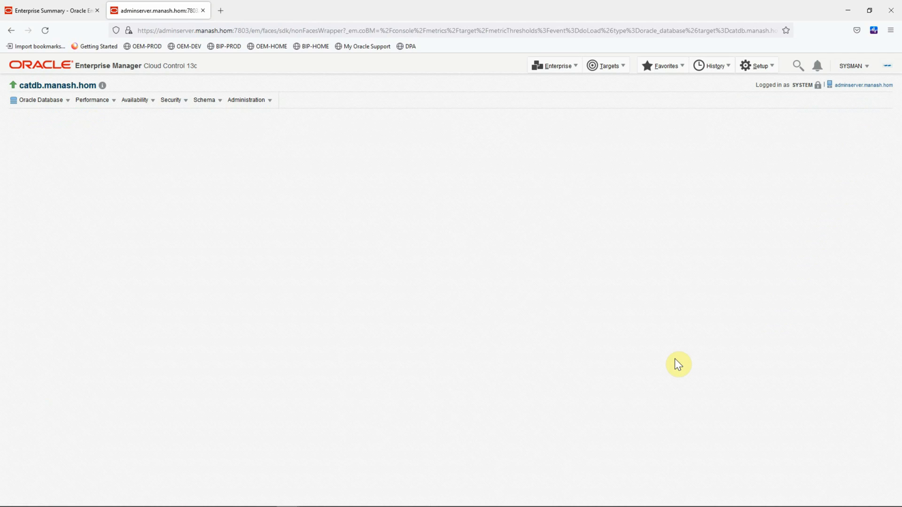
left_click(129, 236)
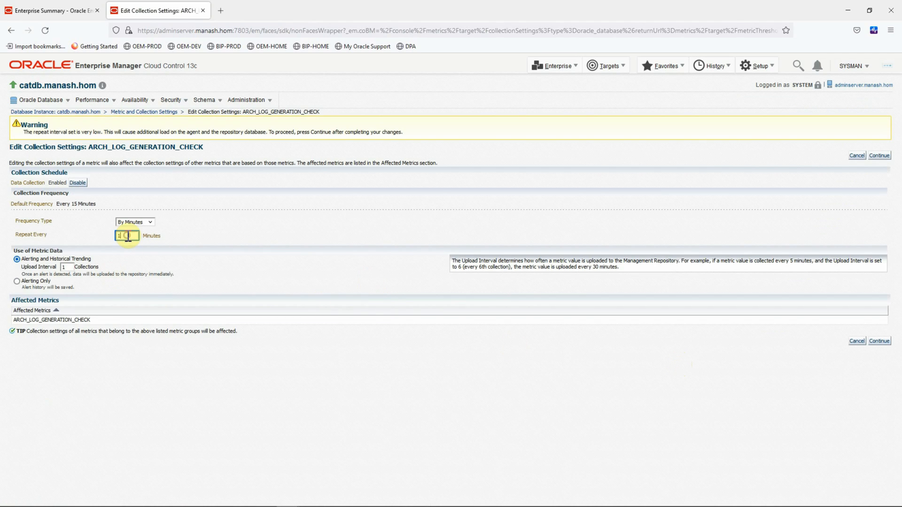
type("5")
left_click(880, 342)
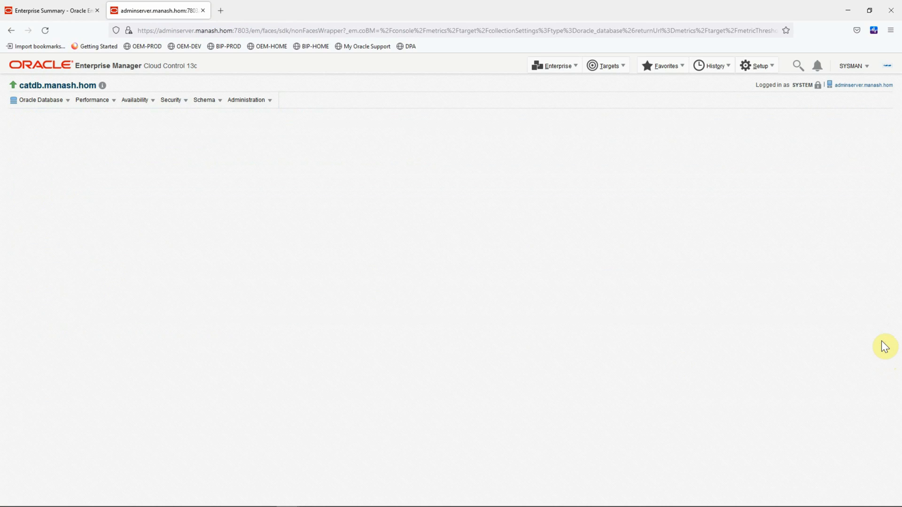
left_click(878, 155)
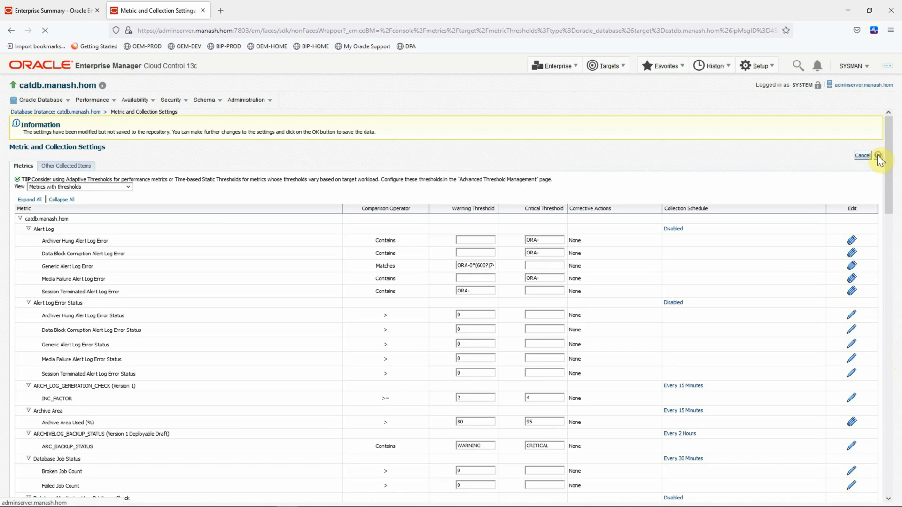